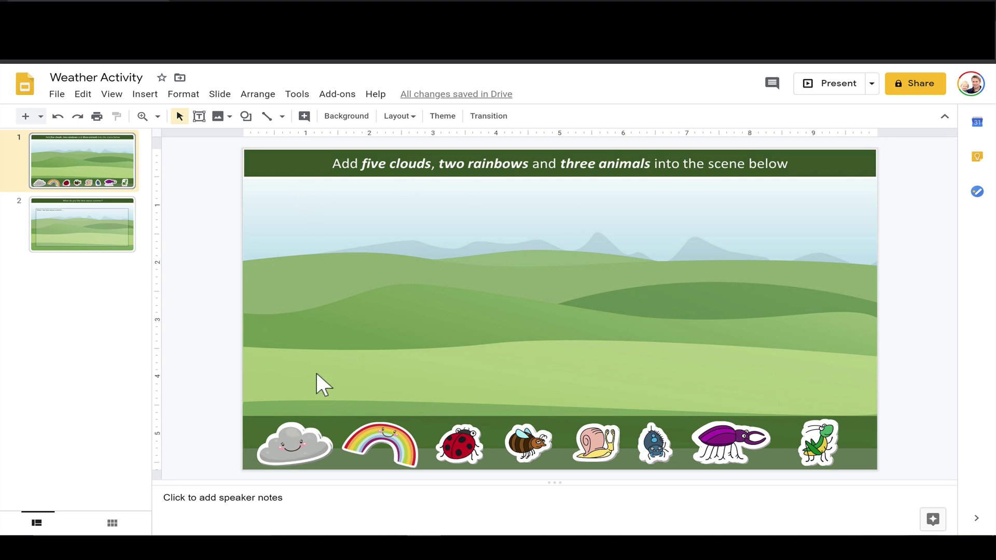
- Drag clouds from the sticker tray into the sky, enlarging and tilting them
drag(301, 443, 558, 236)
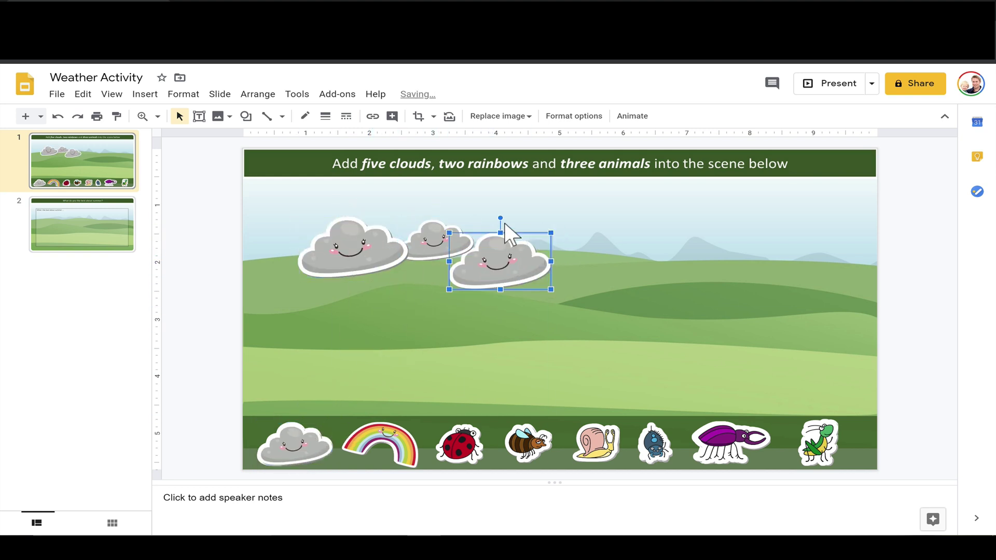
drag(498, 217, 525, 212)
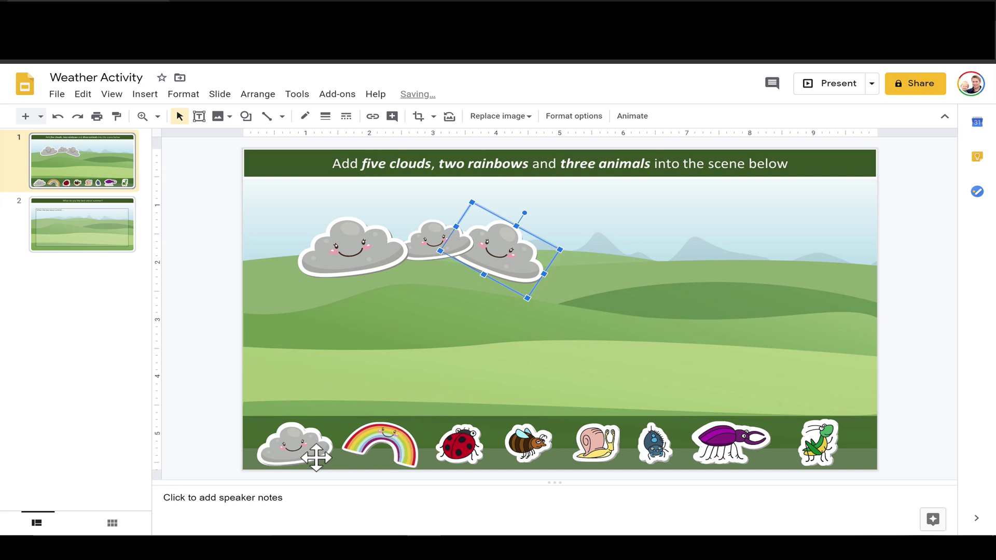
drag(318, 451, 685, 259)
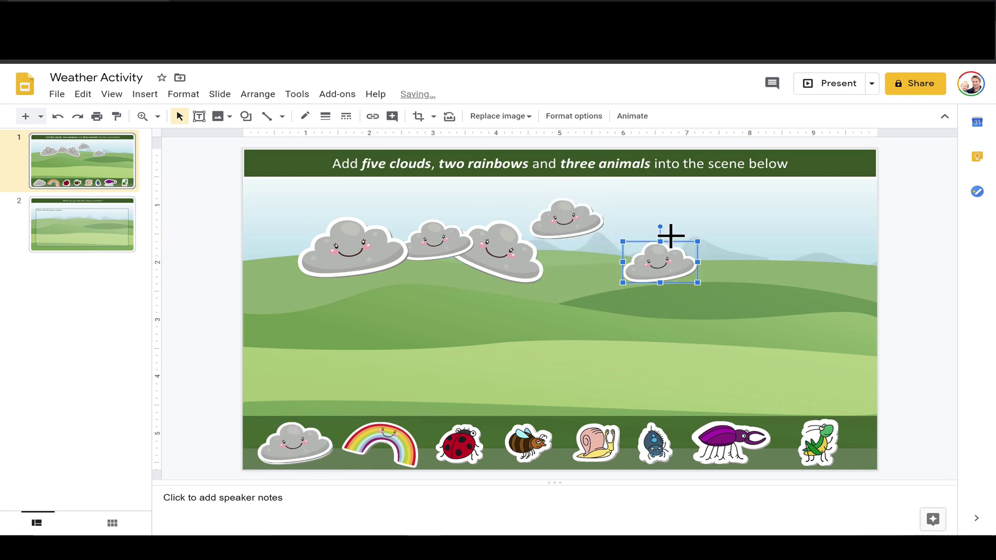
drag(659, 227, 674, 231)
drag(666, 271, 651, 271)
- Place the rainbow in the upper-right sky and enlarge it
drag(380, 444, 814, 231)
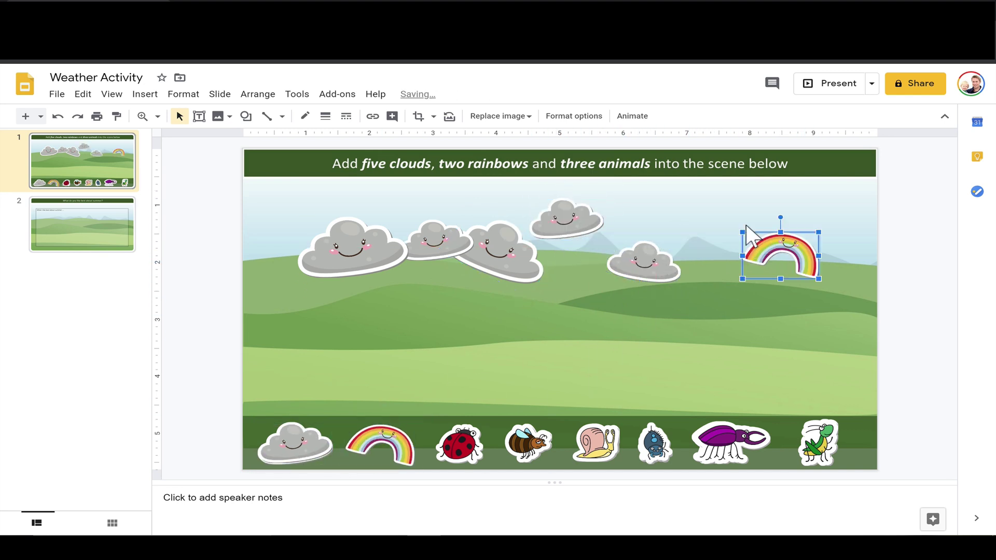
drag(743, 218, 680, 195)
drag(813, 254, 825, 265)
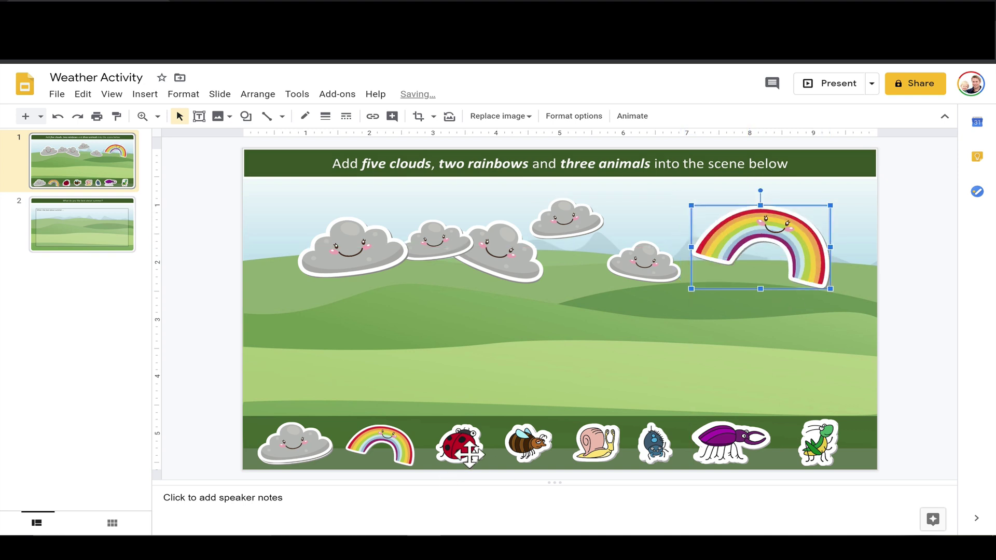
- Put the ladybug, bee and snail on the meadow, trying and returning the spider and beetle
drag(459, 444, 340, 374)
drag(535, 451, 437, 329)
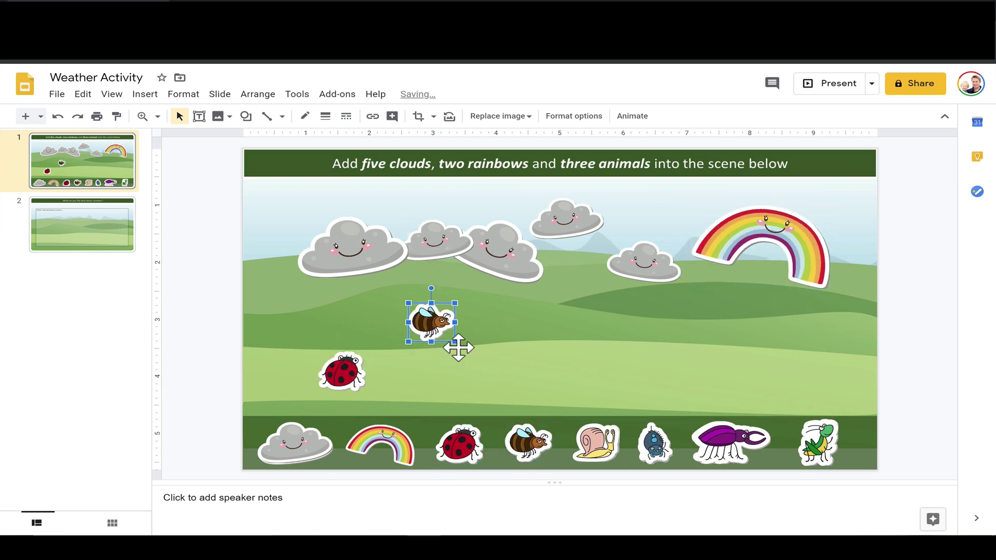
drag(596, 445, 542, 354)
drag(654, 445, 657, 379)
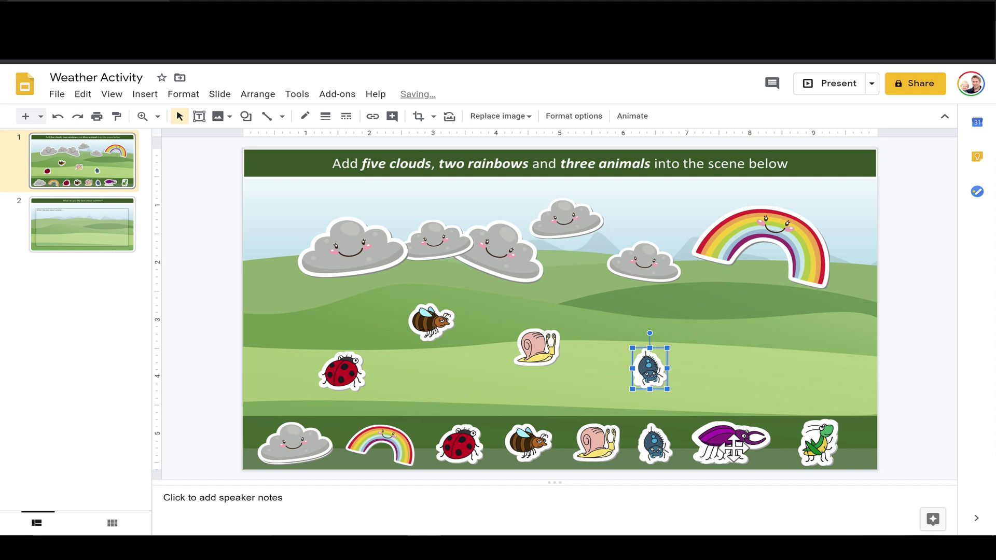
mouse_move(731, 440)
mouse_down()
mouse_move(753, 387)
mouse_move(732, 407)
mouse_move(729, 440)
mouse_up()
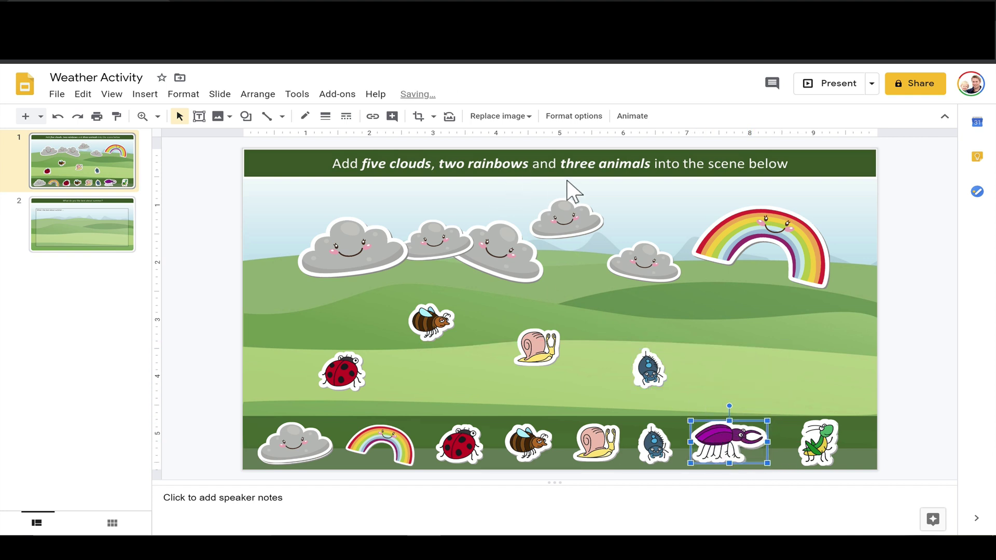
drag(654, 387, 660, 456)
drag(551, 356, 753, 380)
drag(431, 322, 532, 340)
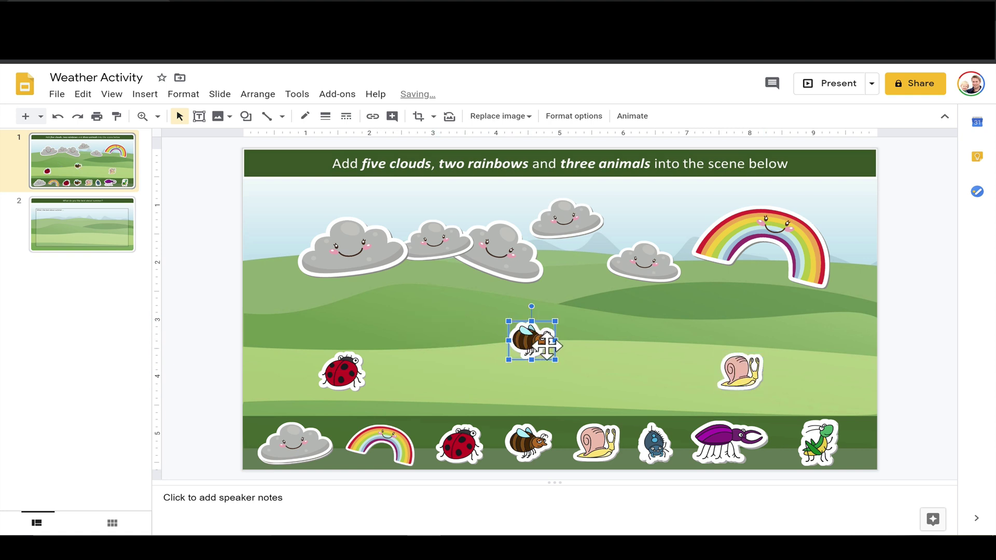
- Overwrite slide 2's prompt line with 'I like swimming and going to the beach.'
click(106, 226)
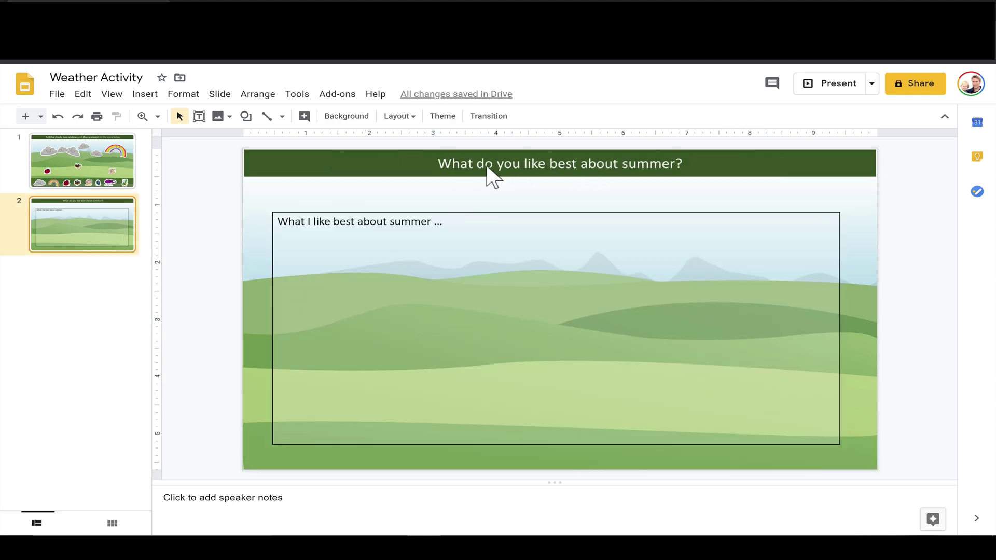
drag(483, 231, 262, 232)
text(I)
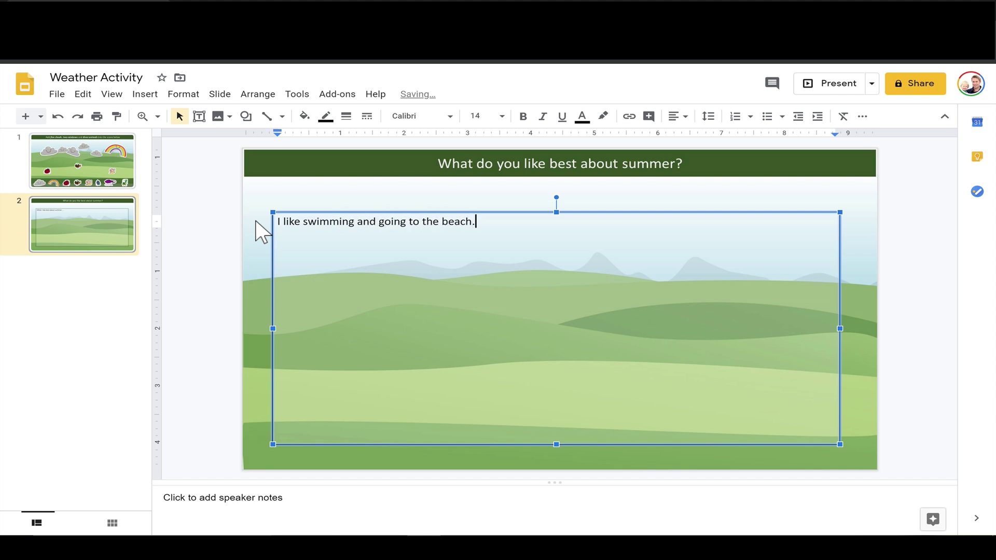
click(262, 231)
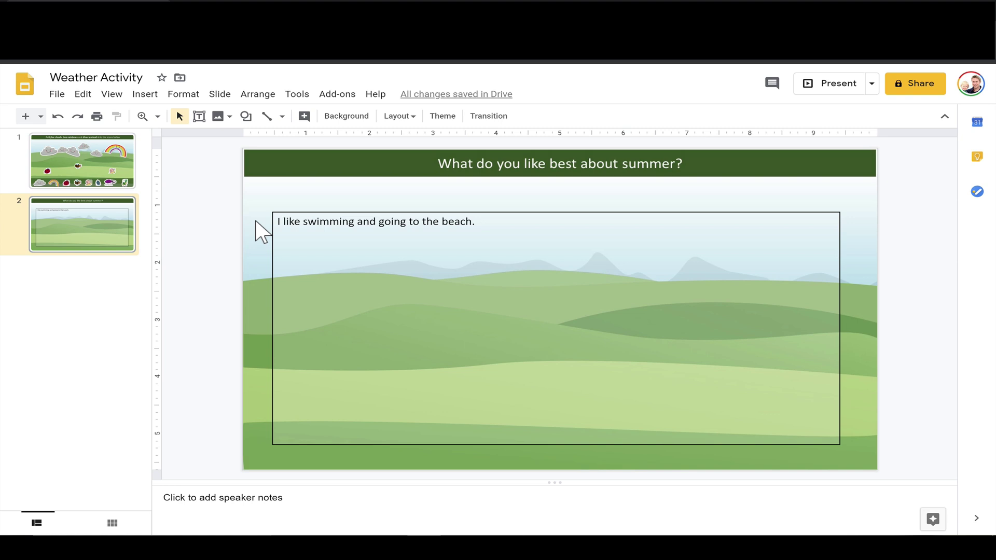
- On slide 1, reposition three clouds and move the bee further right
click(124, 182)
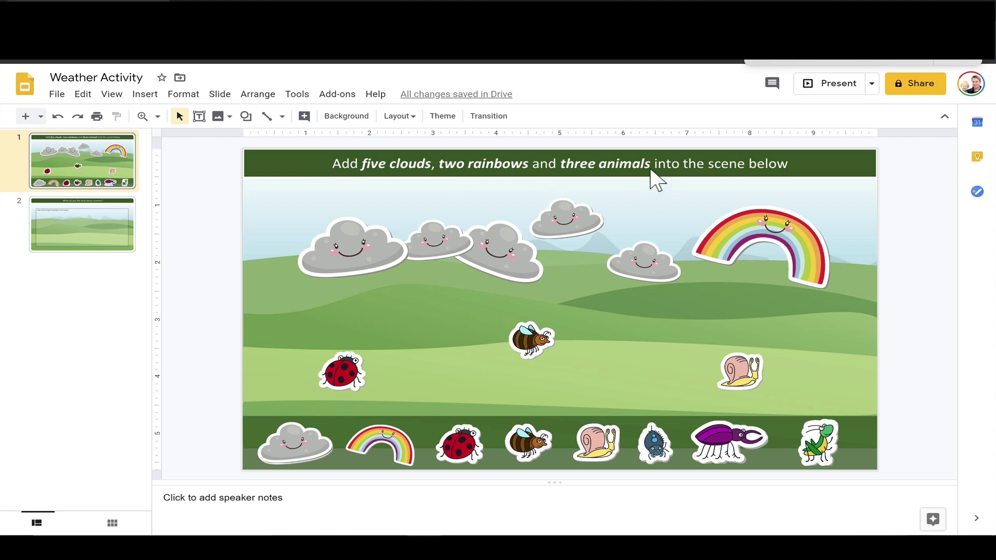
click(462, 360)
drag(381, 265, 416, 330)
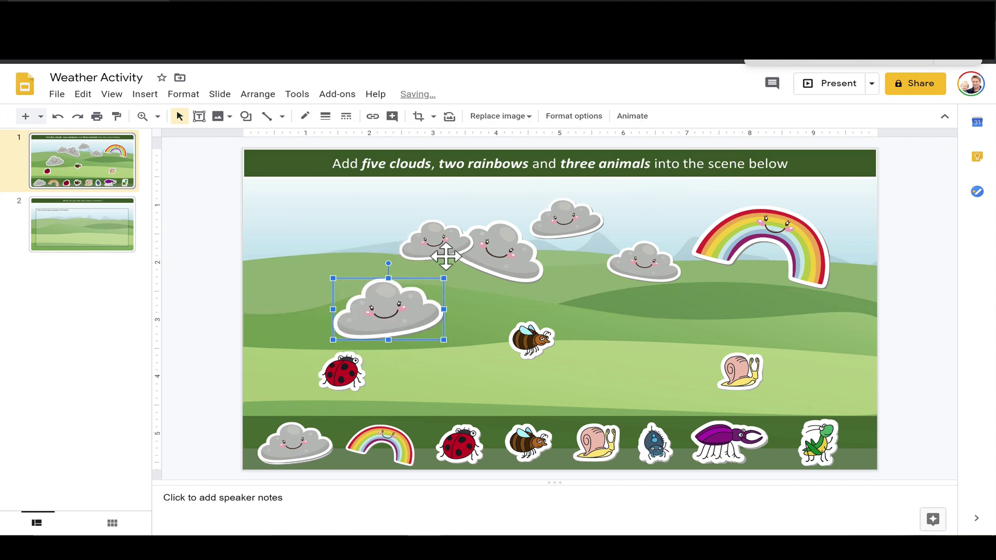
drag(445, 254, 393, 239)
drag(500, 257, 514, 286)
drag(531, 339, 607, 356)
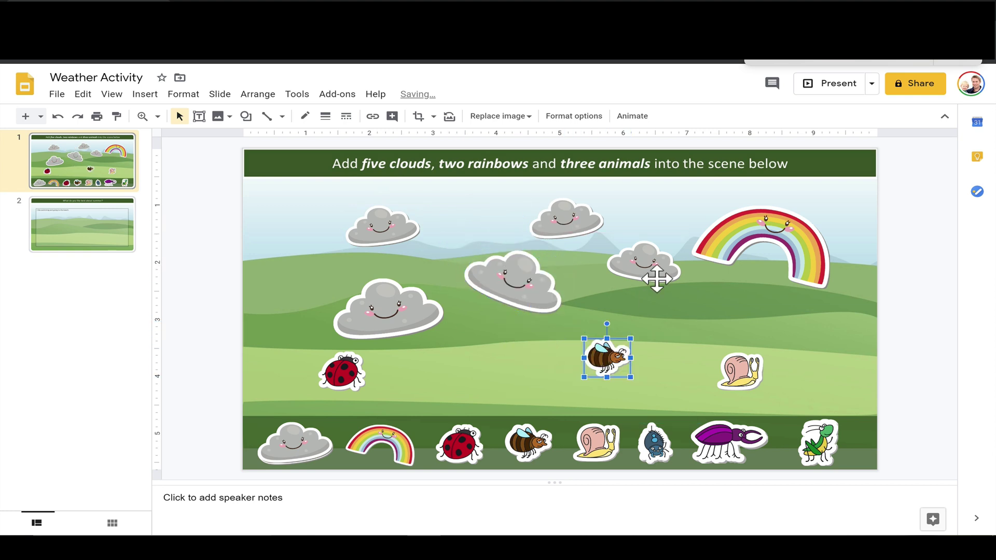
click(477, 372)
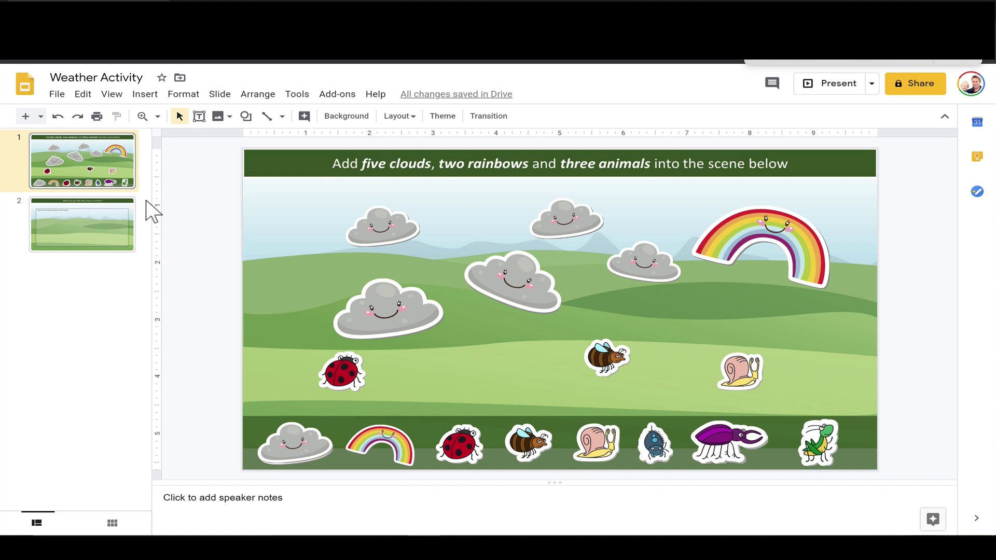
- Test editing slide 2's answer by typing 'sdf sd' into the word beach
click(107, 213)
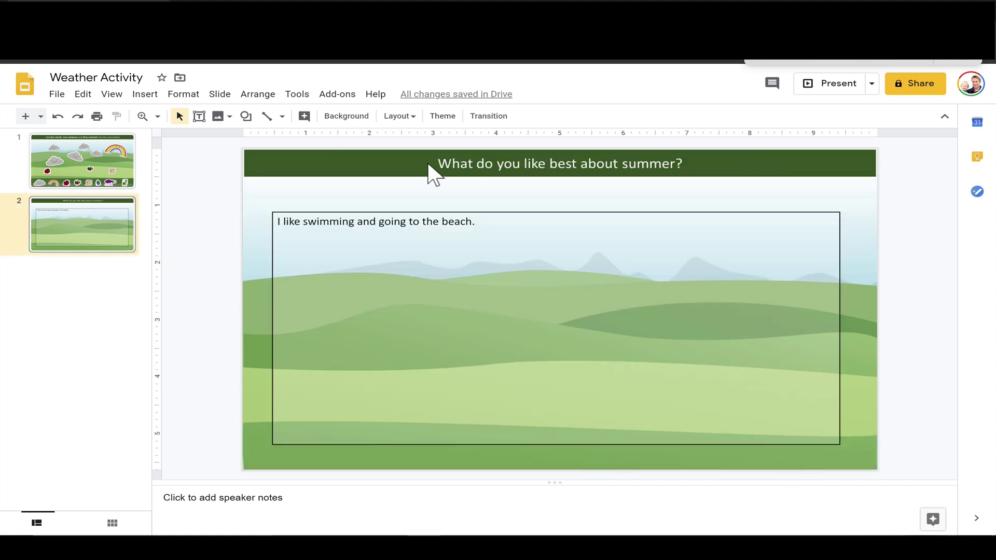
click(542, 233)
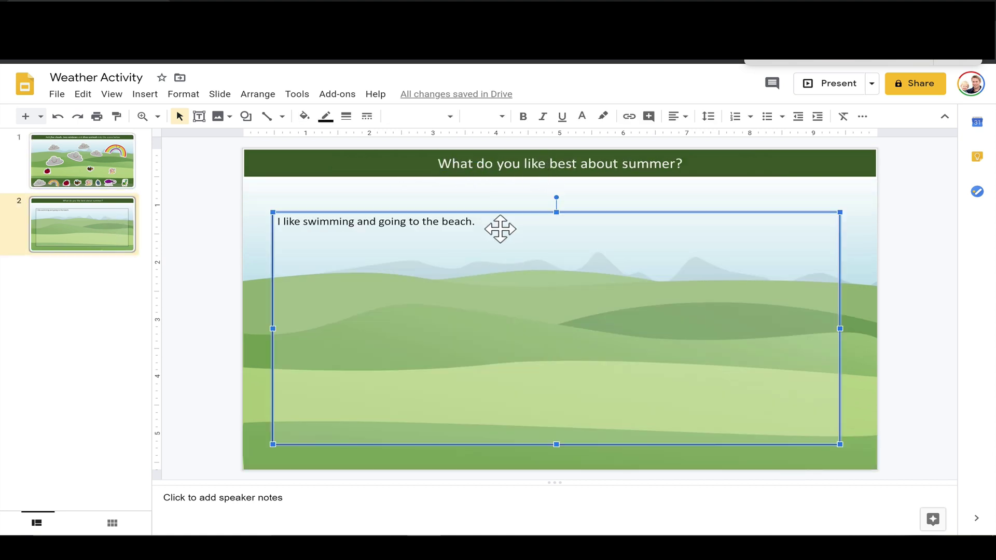
click(461, 222)
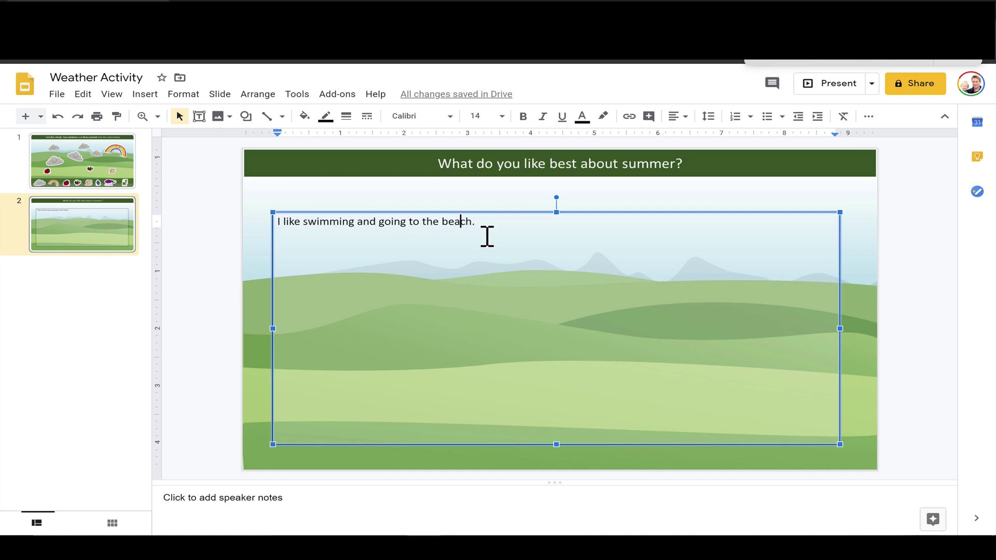
text(sdf sd)
click(475, 200)
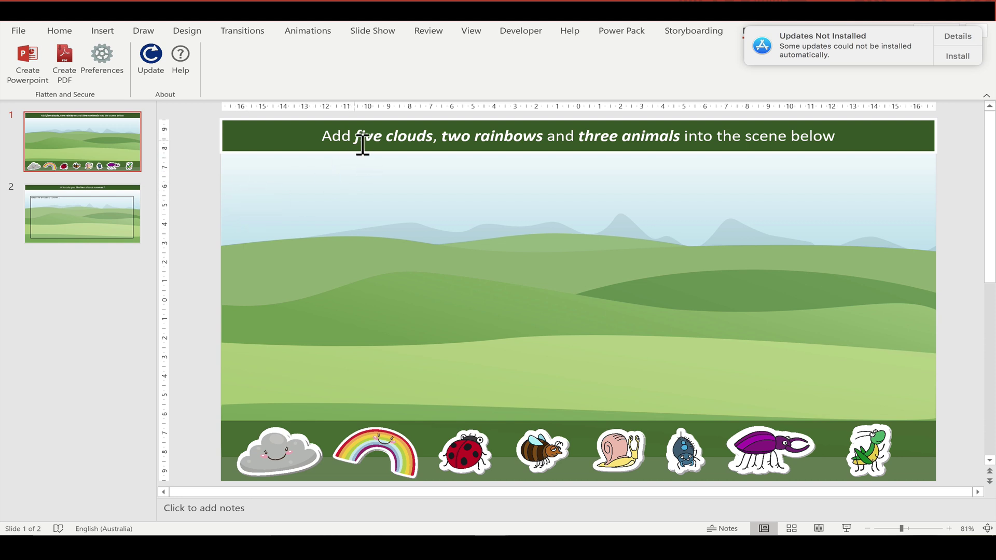
- Check whether slide 1's title banner can be selected and its text edited
click(298, 148)
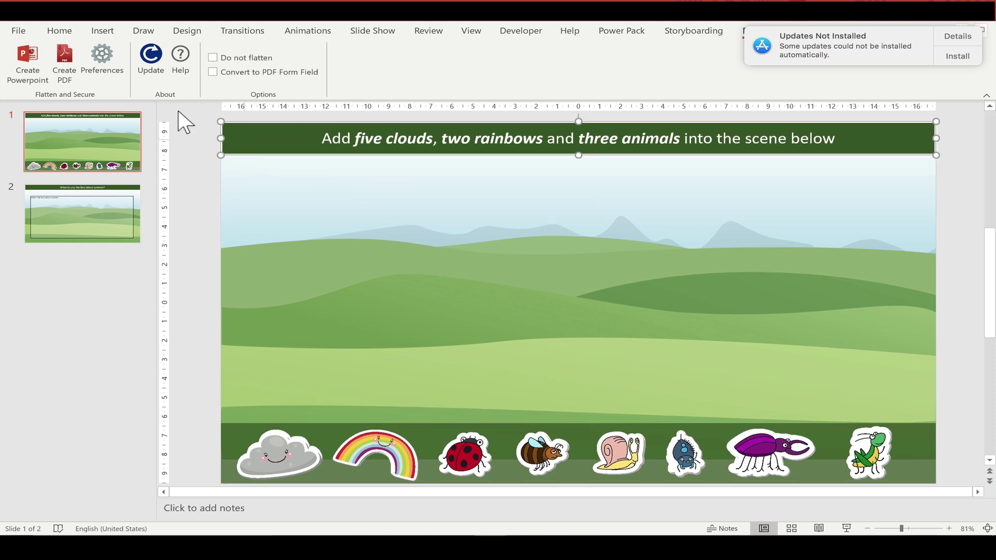
click(59, 30)
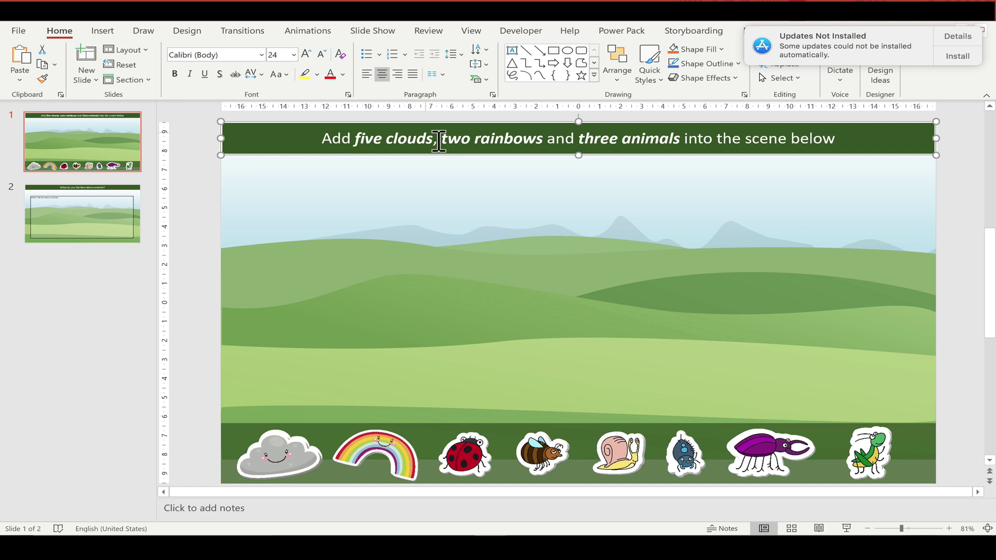
click(516, 151)
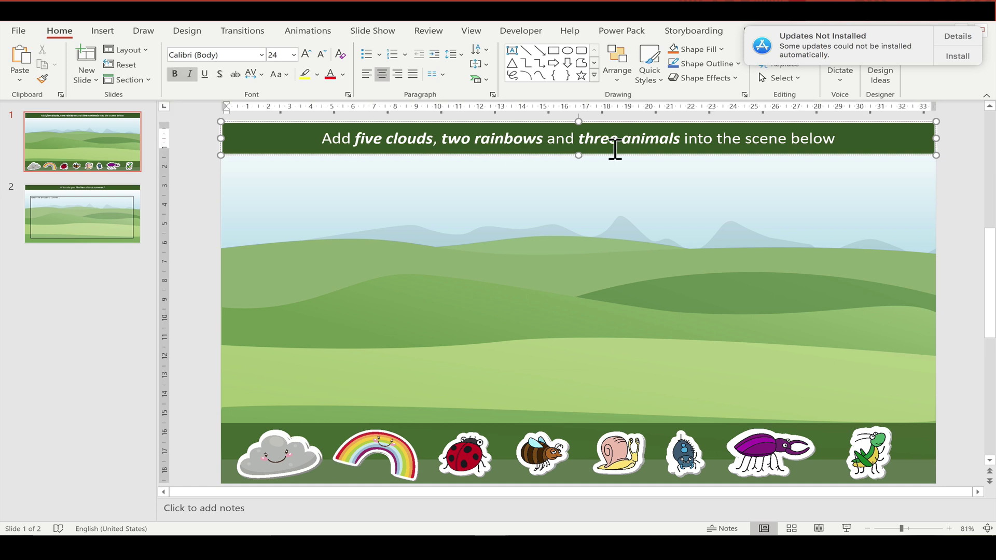
- Copy two cloud stickers onto the hills, undo both, then inspect the tray and open slide 2
click(285, 467)
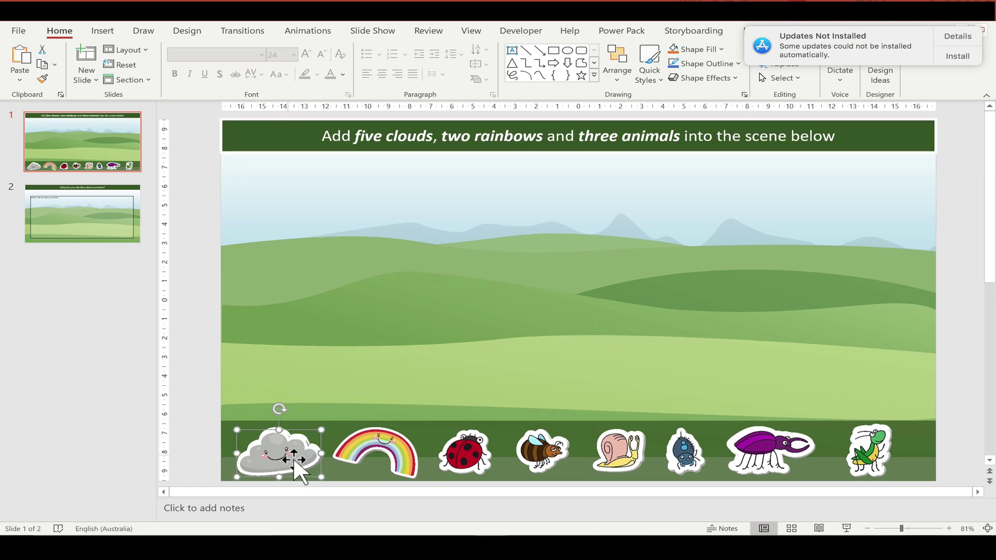
ctrl+drag(310, 462, 382, 406)
ctrl+drag(306, 460, 341, 309)
key(ctrl+z)
key(ctrl+z)
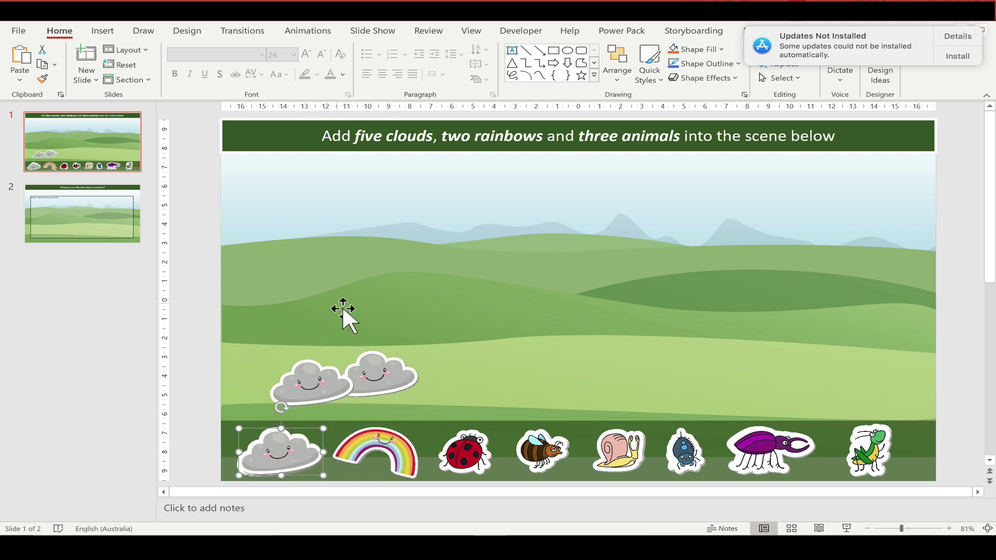
key(ctrl+z)
key(ctrl+z)
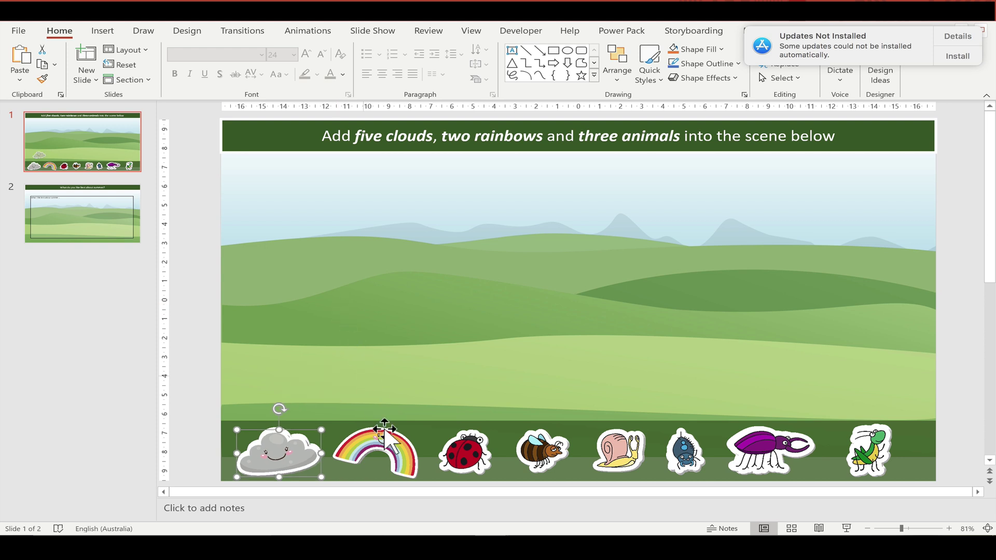
click(434, 426)
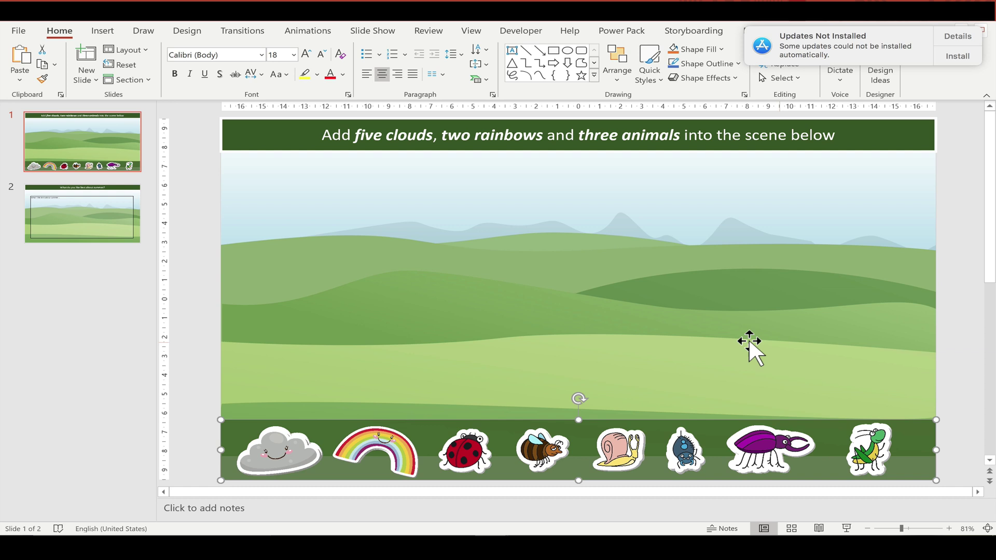
click(119, 226)
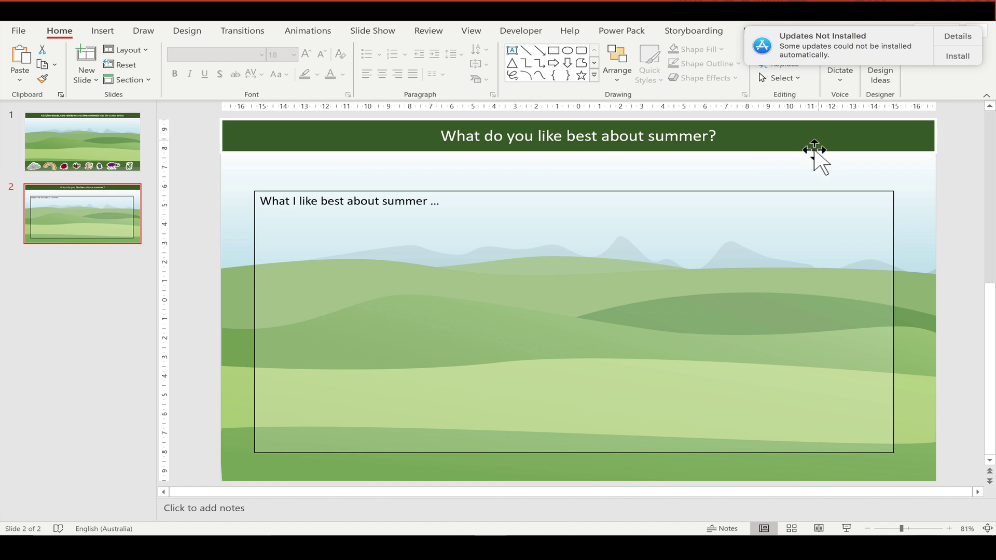
- View the summer text box's Format Shape fill: solid fill at 81% transparency
click(340, 246)
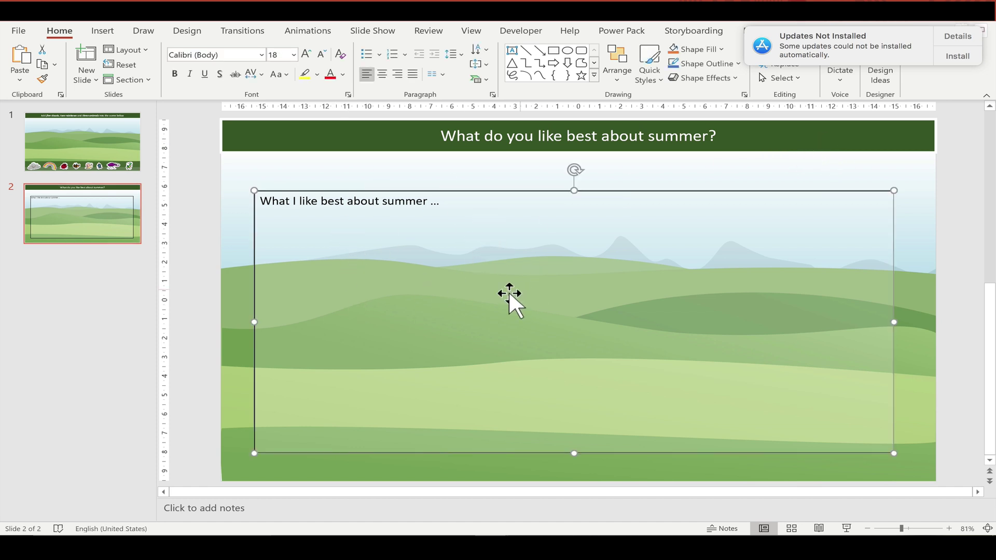
right_click(527, 239)
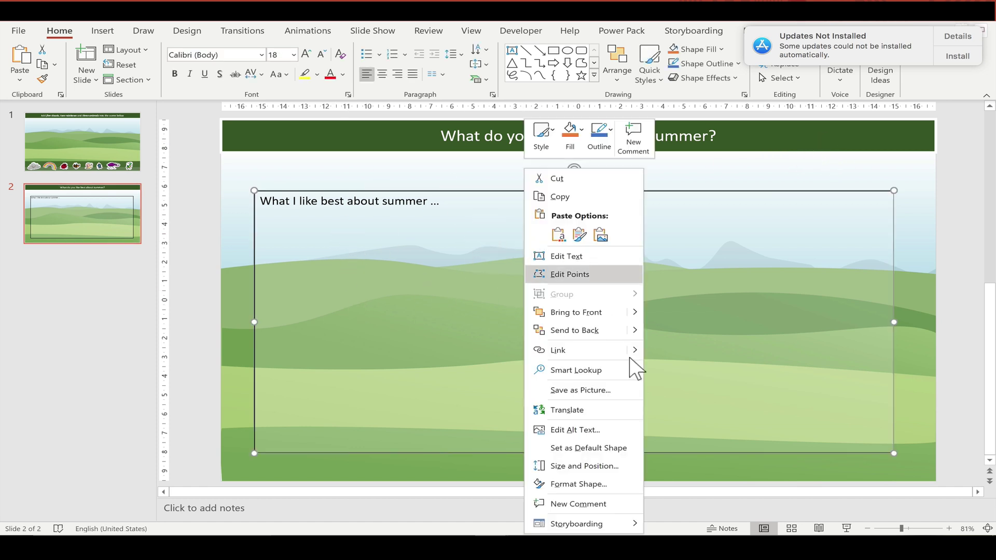
click(578, 483)
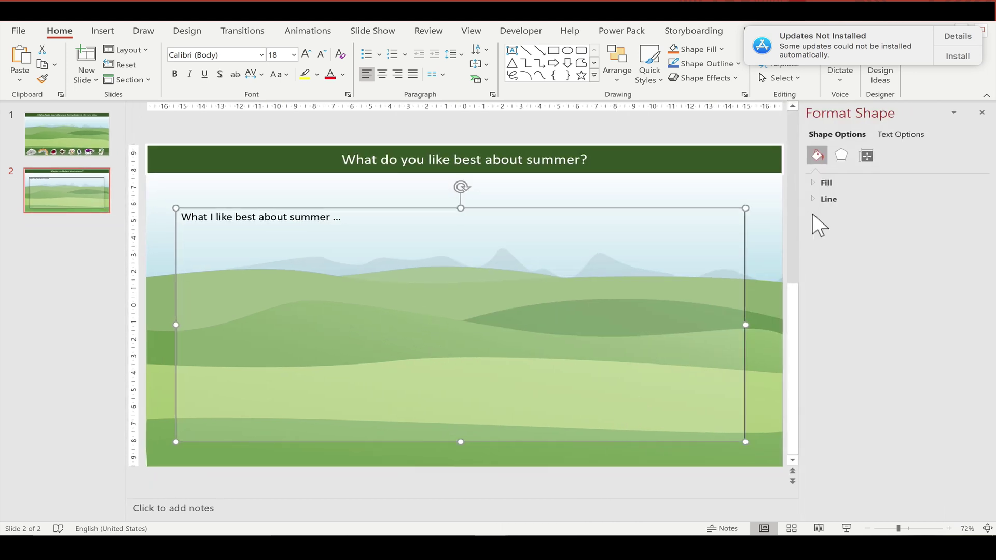
click(835, 179)
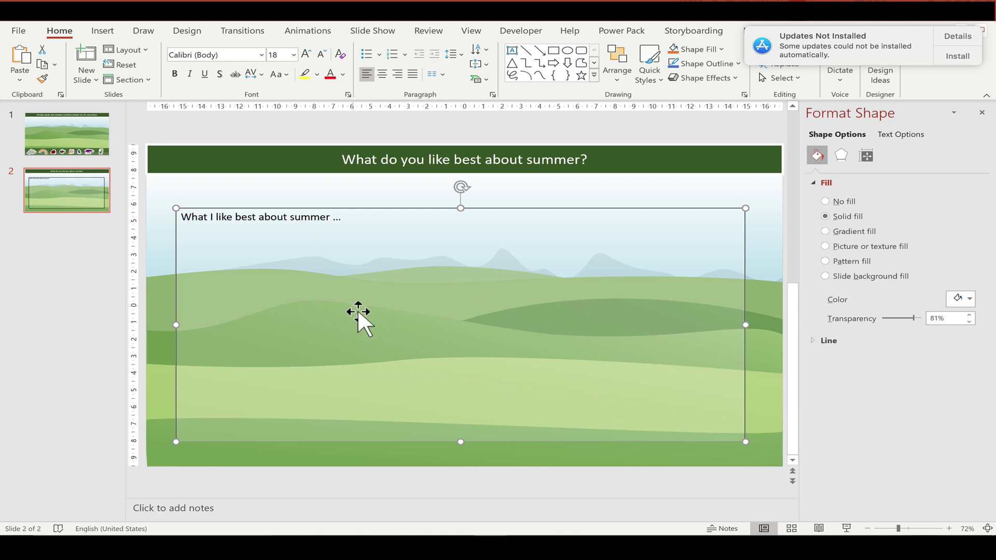
click(200, 190)
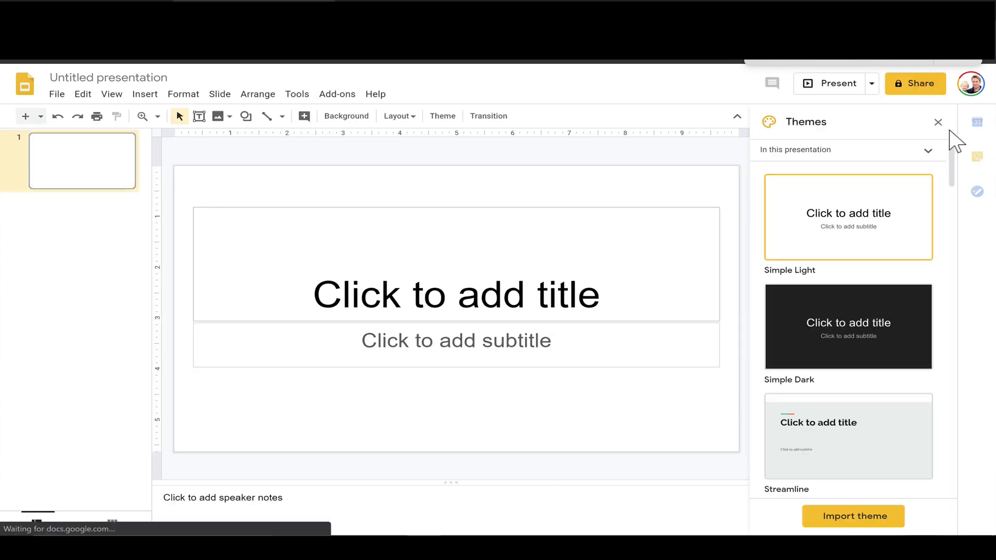
- Close Themes and upload 'Presentation1 2' from the temp folder through File > Import slides
click(938, 122)
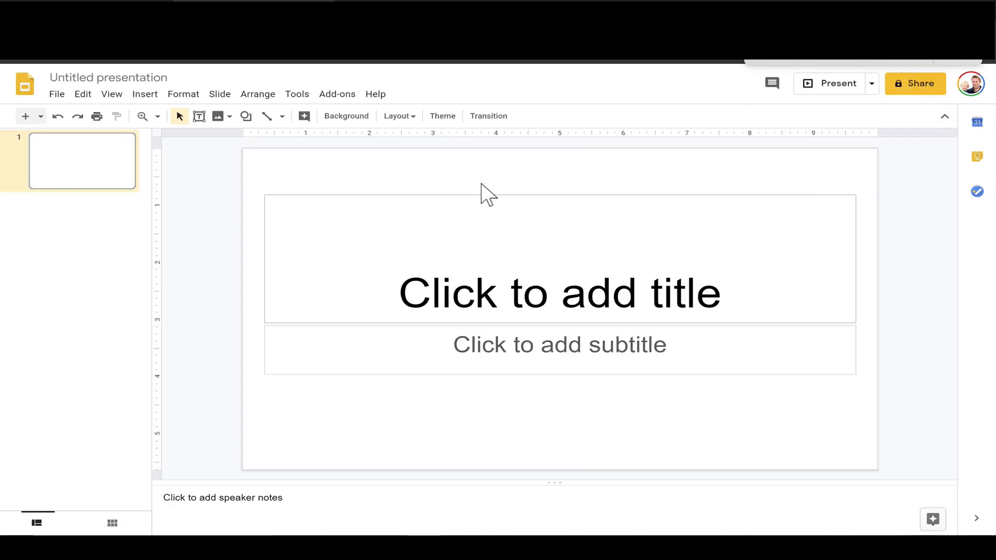
click(57, 95)
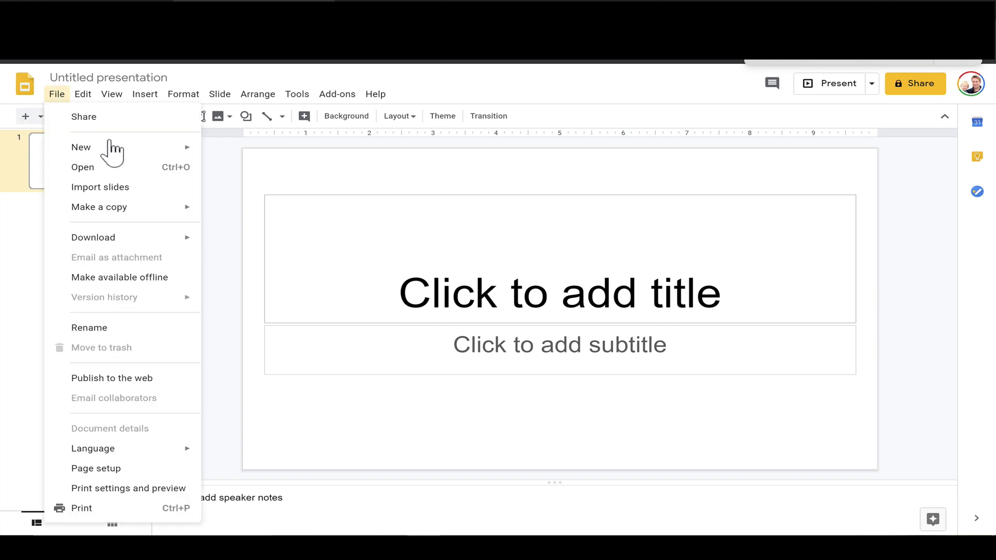
click(117, 188)
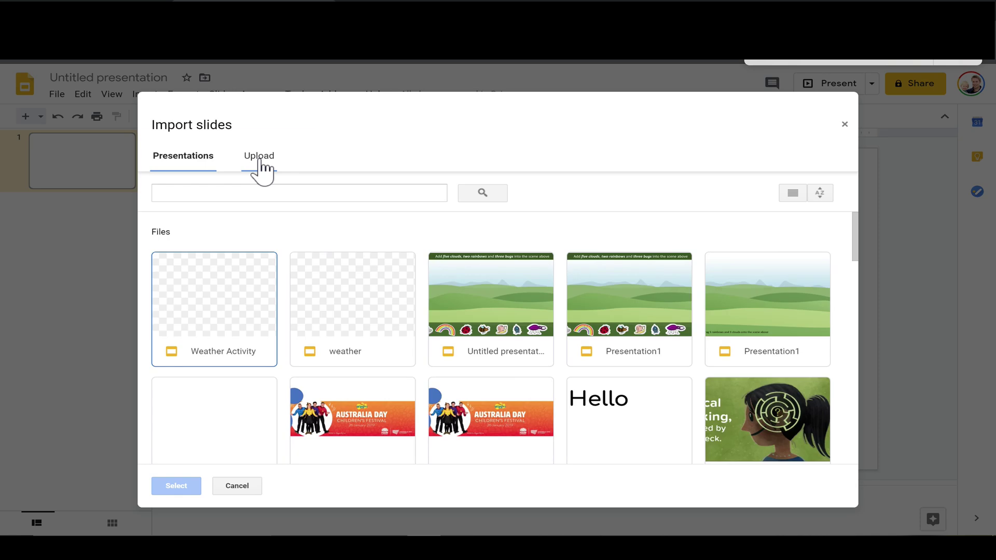
click(261, 164)
click(487, 341)
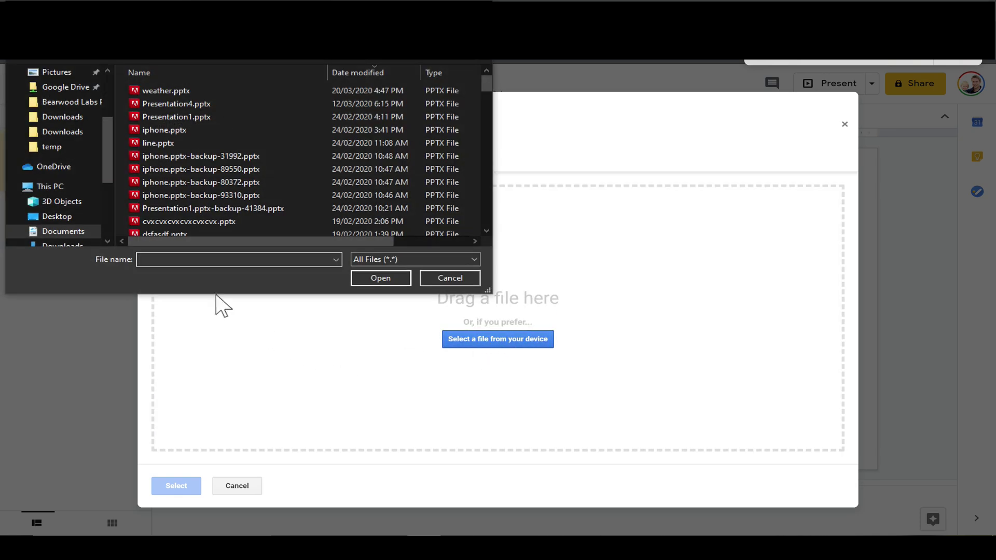
click(76, 143)
double_click(205, 90)
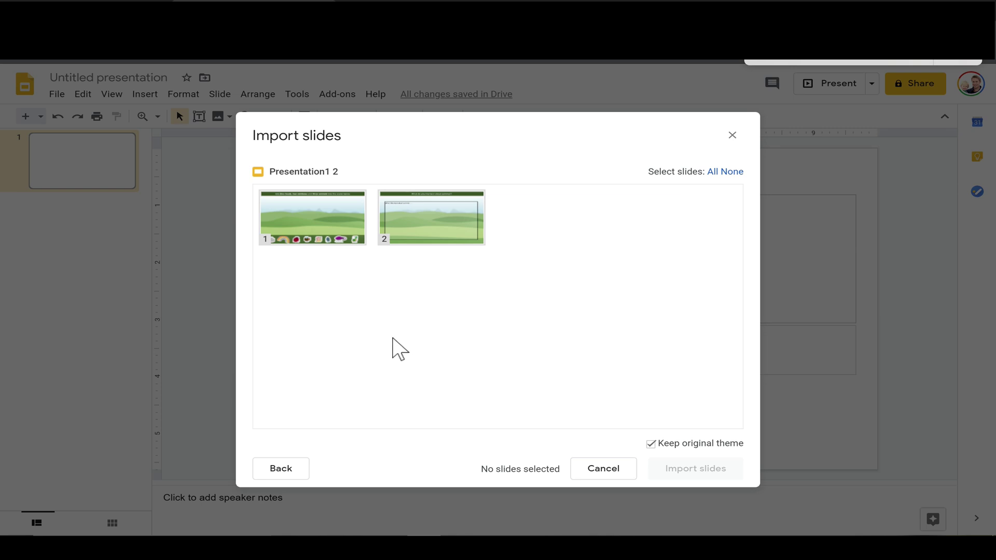
- Select both slides of 'Presentation1 2' and import them
click(343, 239)
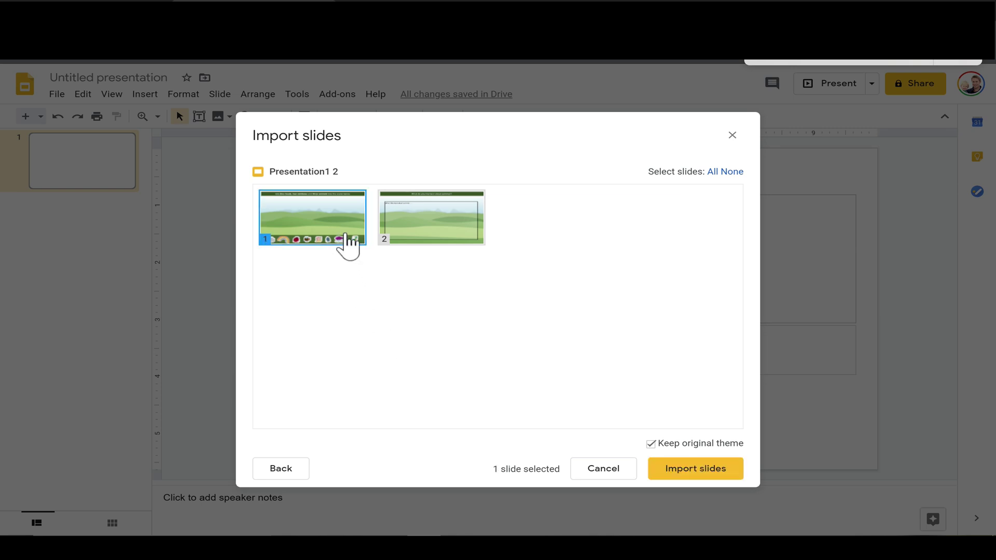
click(421, 240)
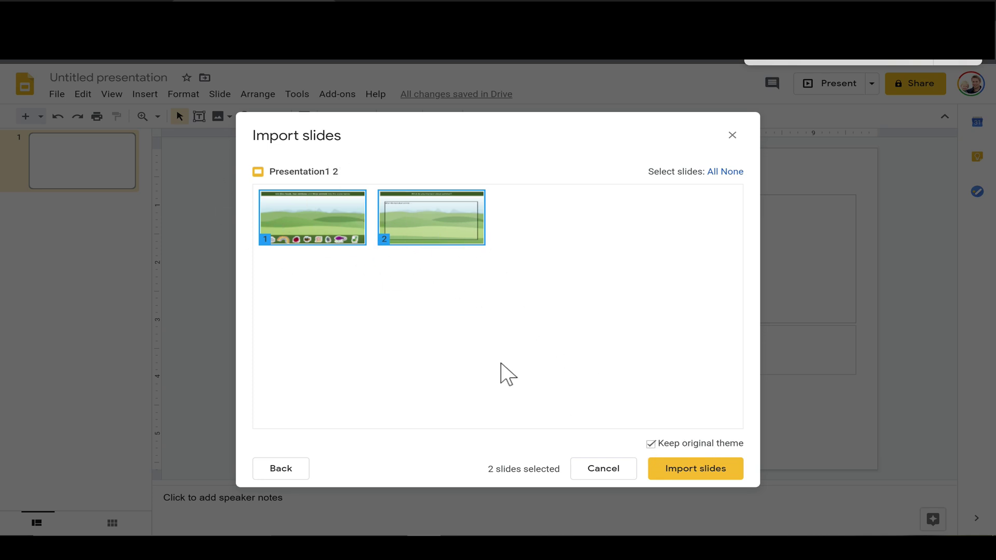
click(705, 468)
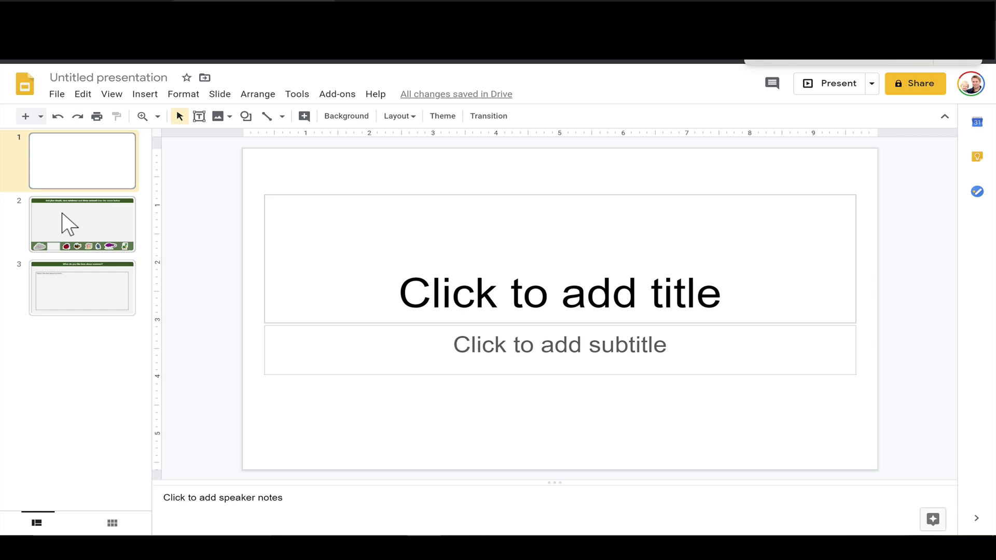
- Delete the blank title slide from its right-click menu
right_click(111, 167)
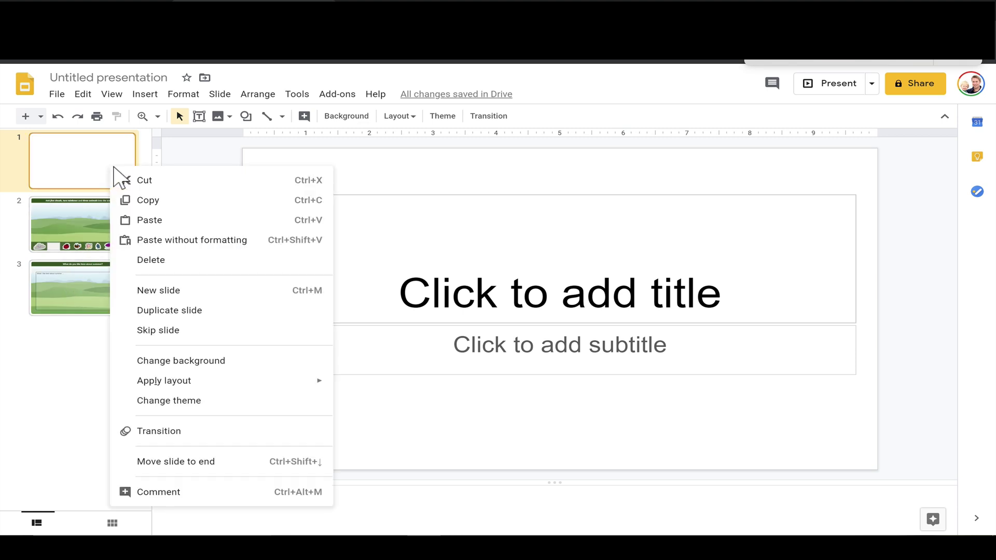
click(199, 259)
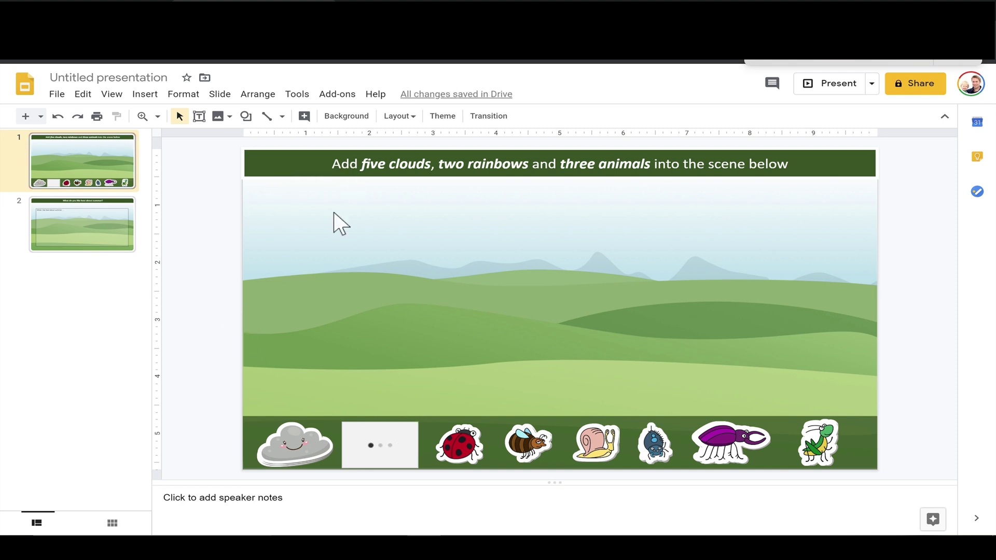
- Select the title and sticker strip, and move the landscape image then undo it
click(382, 170)
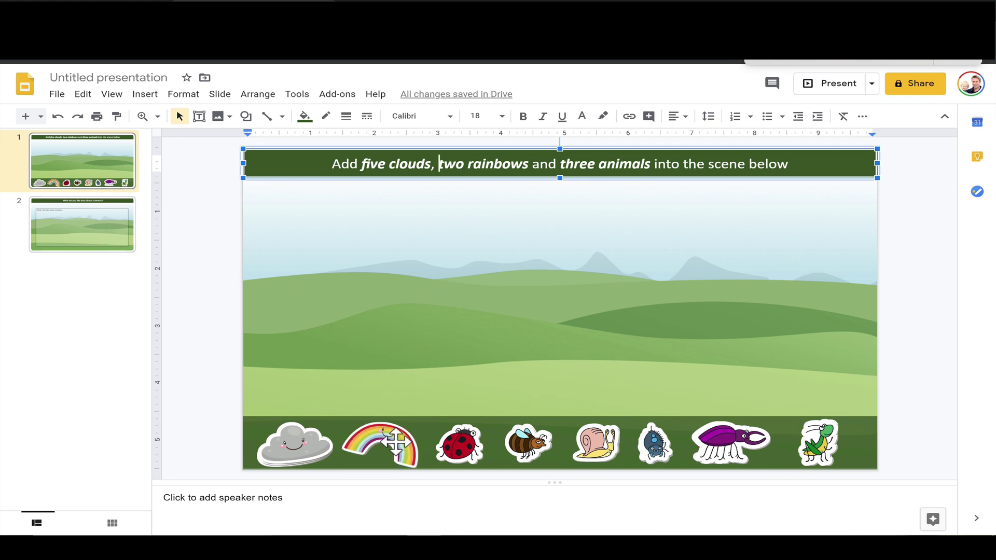
click(256, 427)
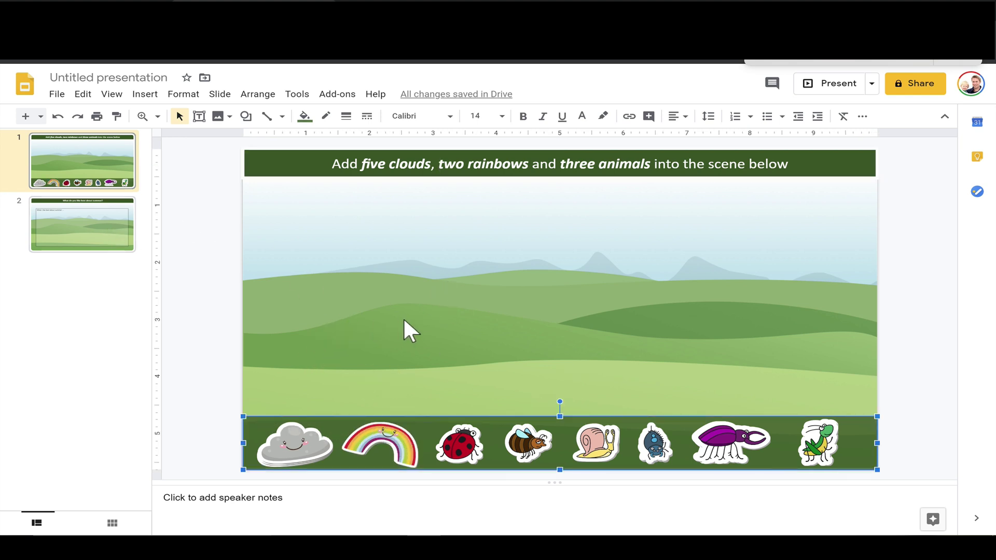
drag(404, 320, 464, 317)
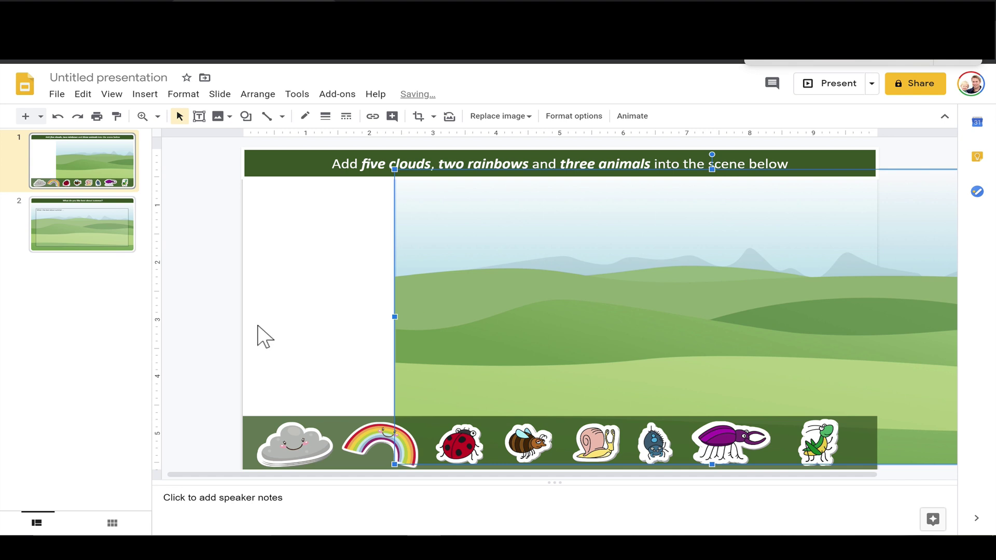
key(ctrl+z)
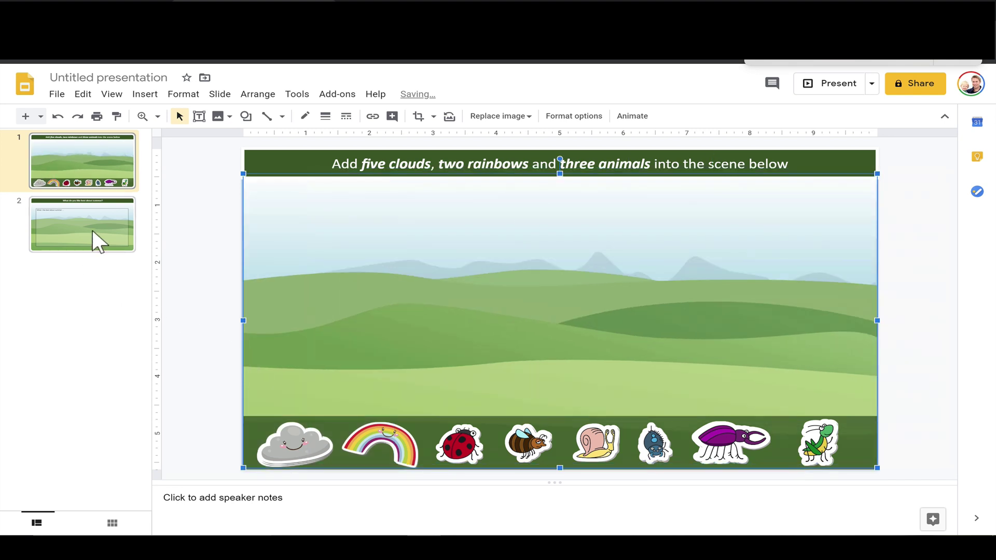
- Check slide 2's question title and slide 1's editable title, then return to PowerPoint
click(91, 229)
click(489, 174)
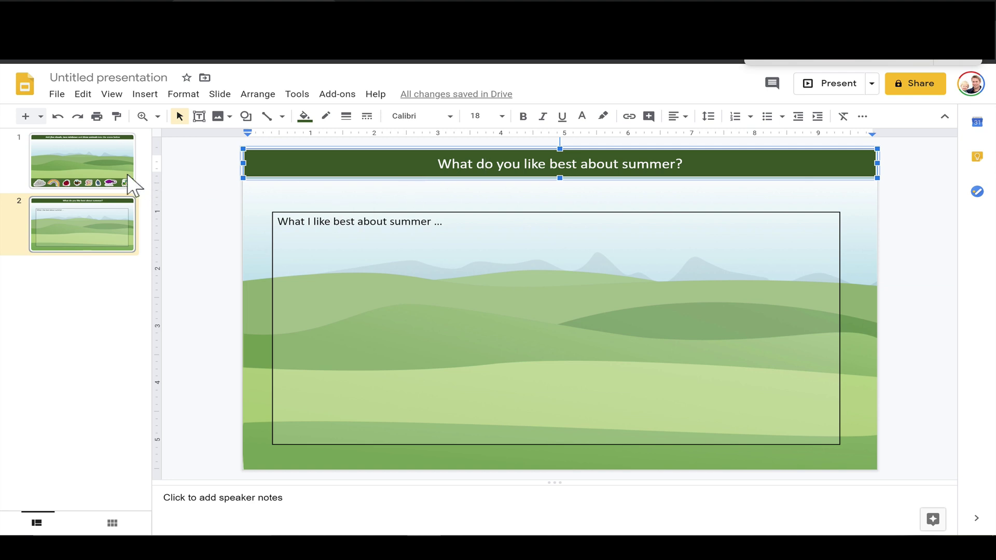
click(107, 167)
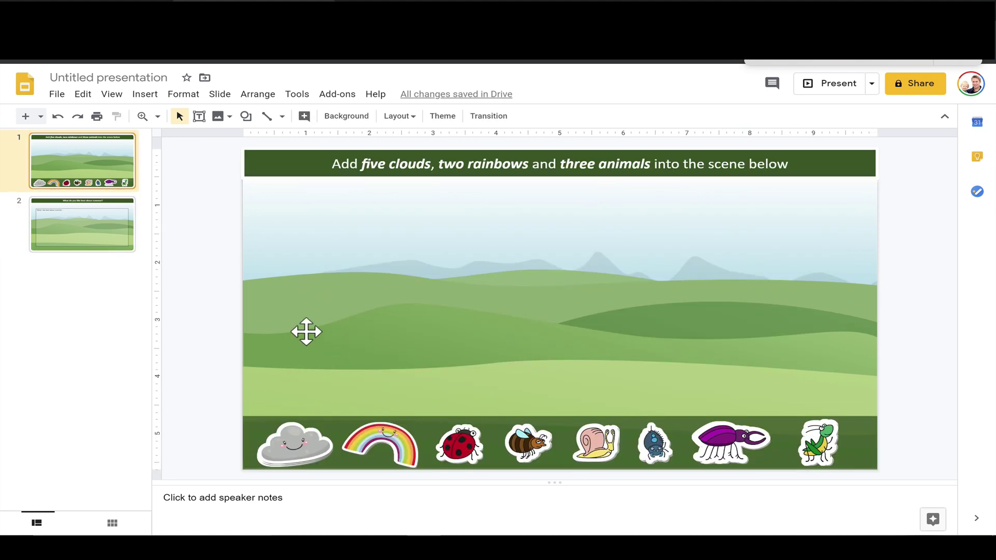
click(402, 170)
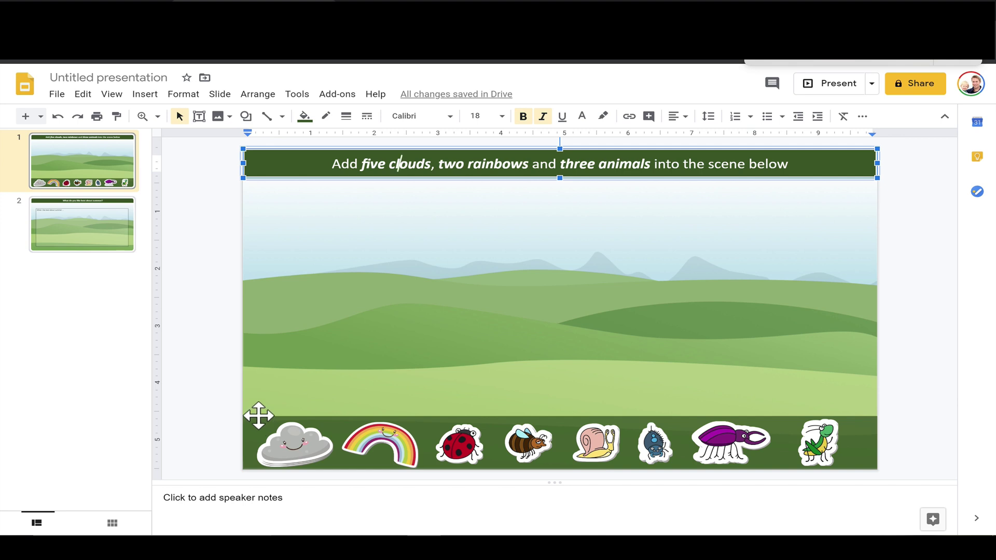
click(205, 285)
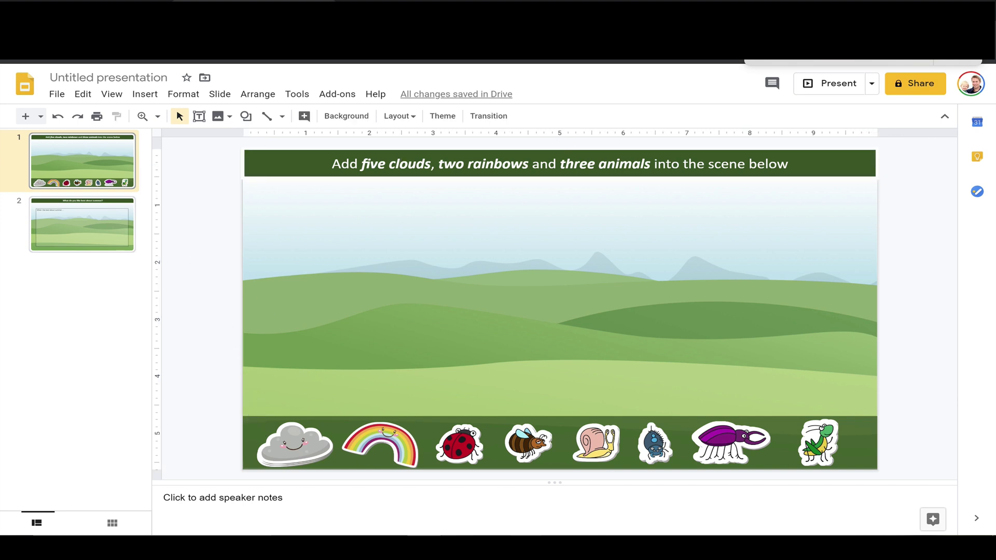
mouse_move(533, 527)
click(527, 484)
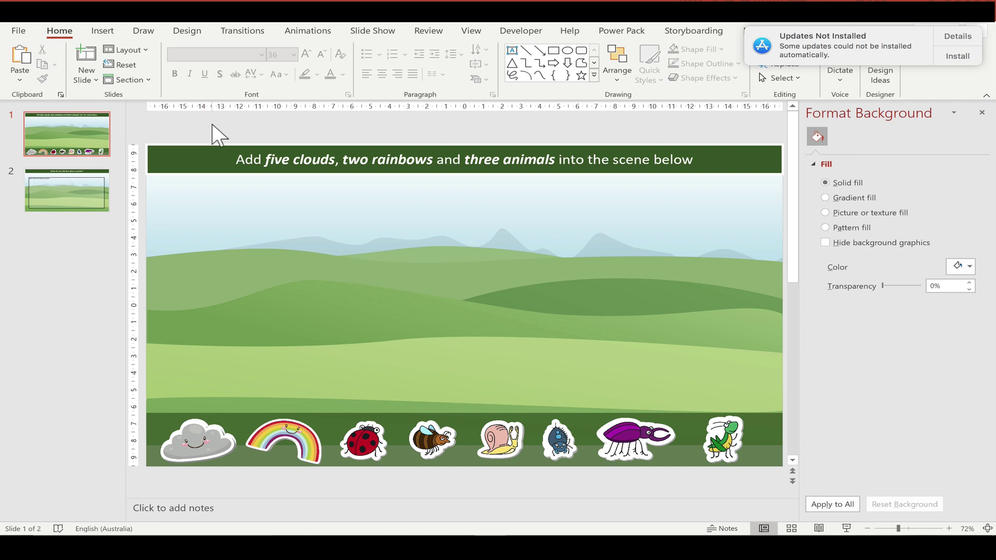
- Select slide 1's whole sticker row and open the Flat Pack add-in tools
key(ctrl+a)
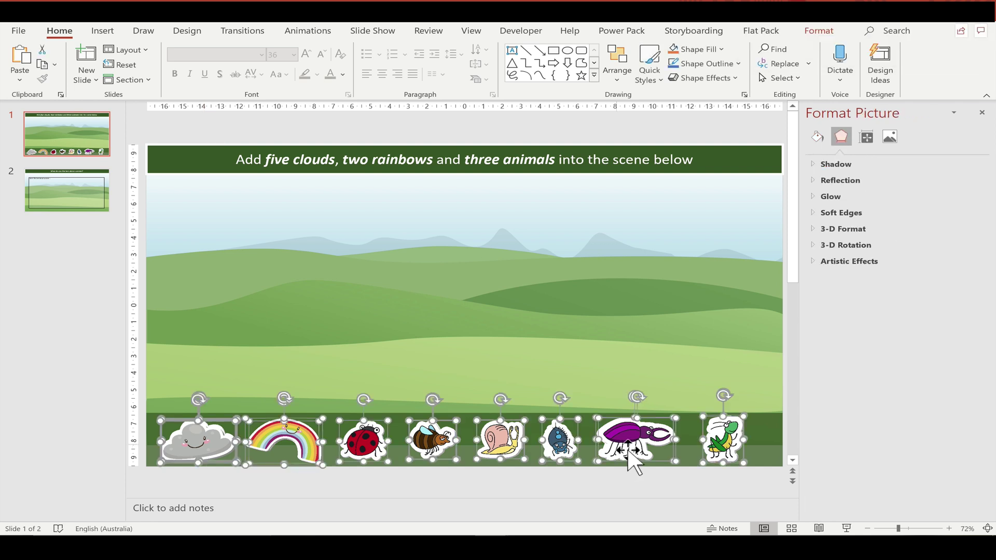
click(634, 478)
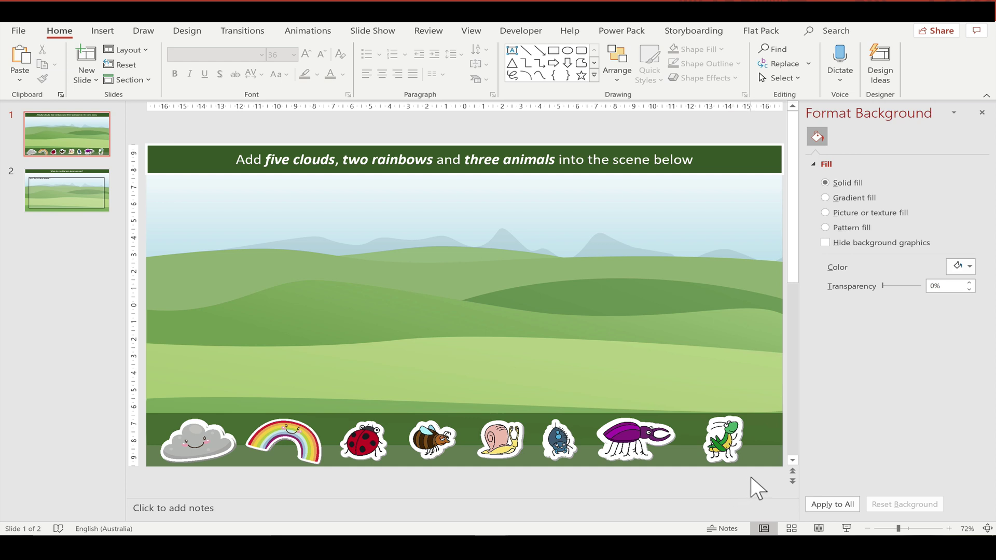
drag(752, 480, 155, 397)
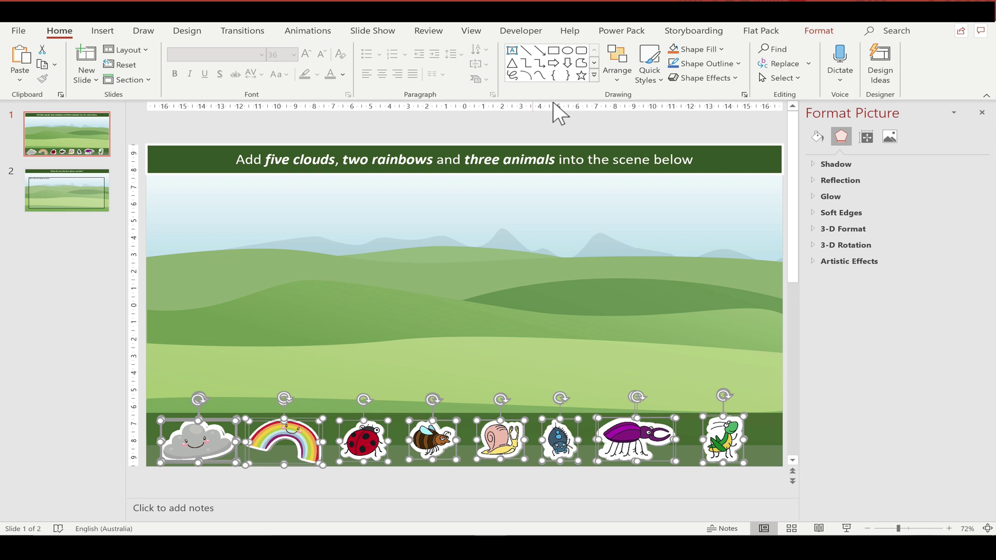
click(761, 31)
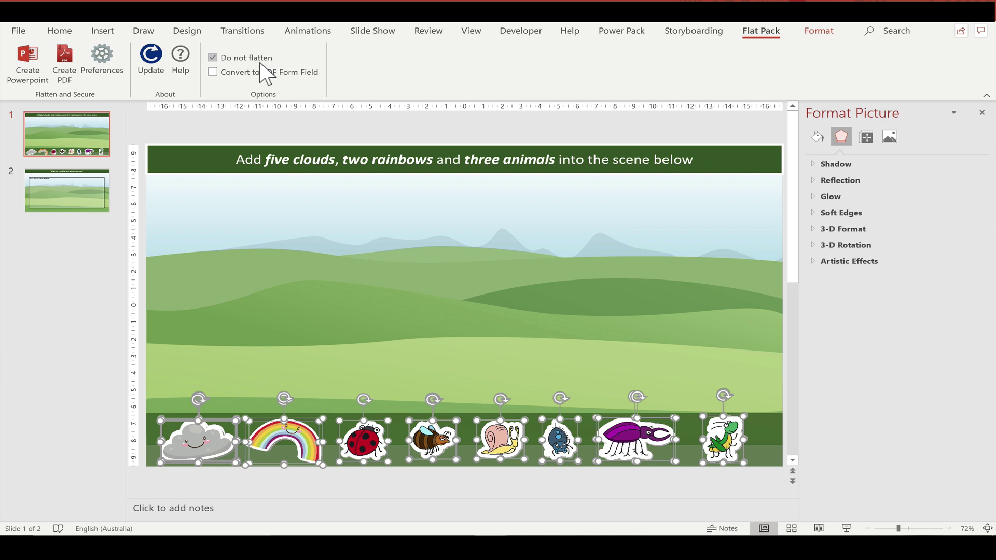
- Open slide 2 and check its answer text box's Do not flatten setting
click(87, 204)
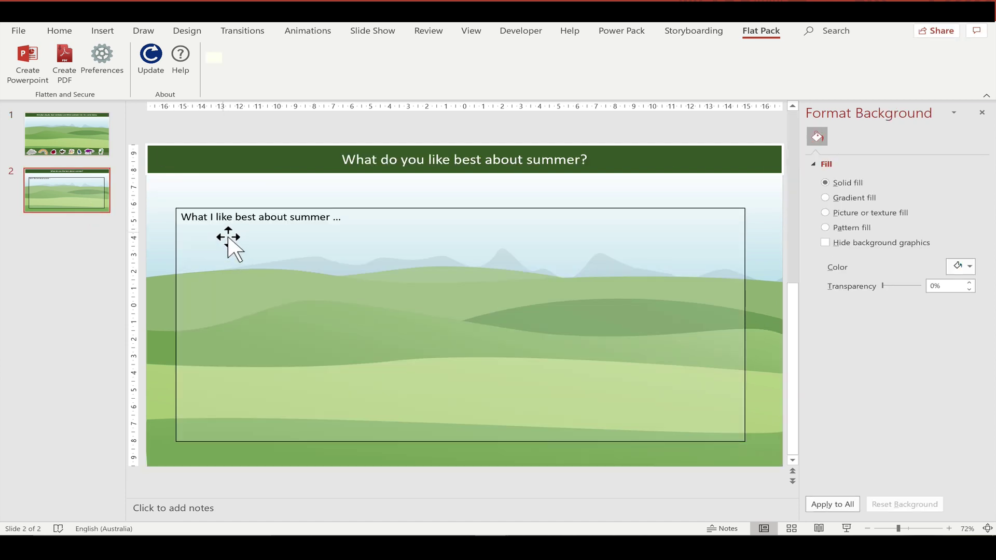
click(228, 238)
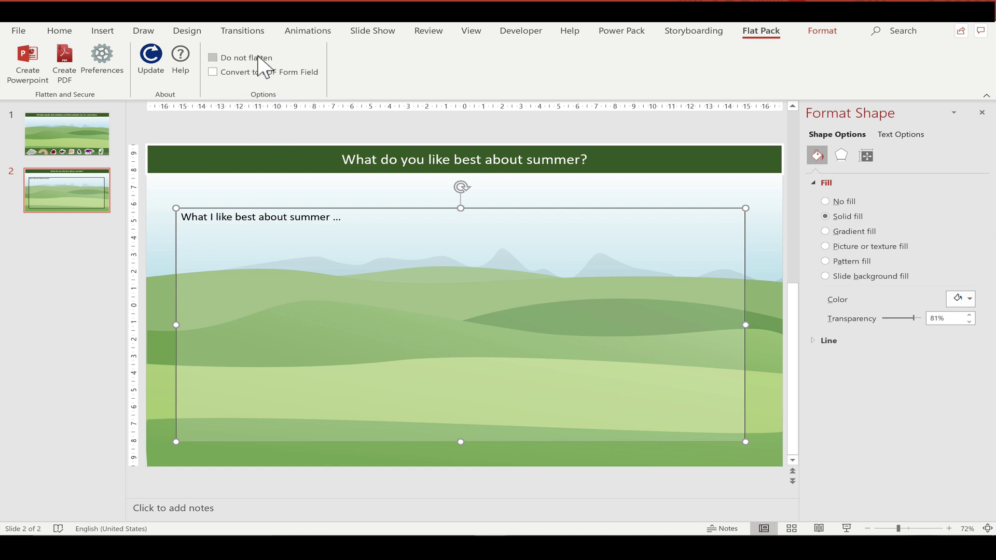
click(239, 117)
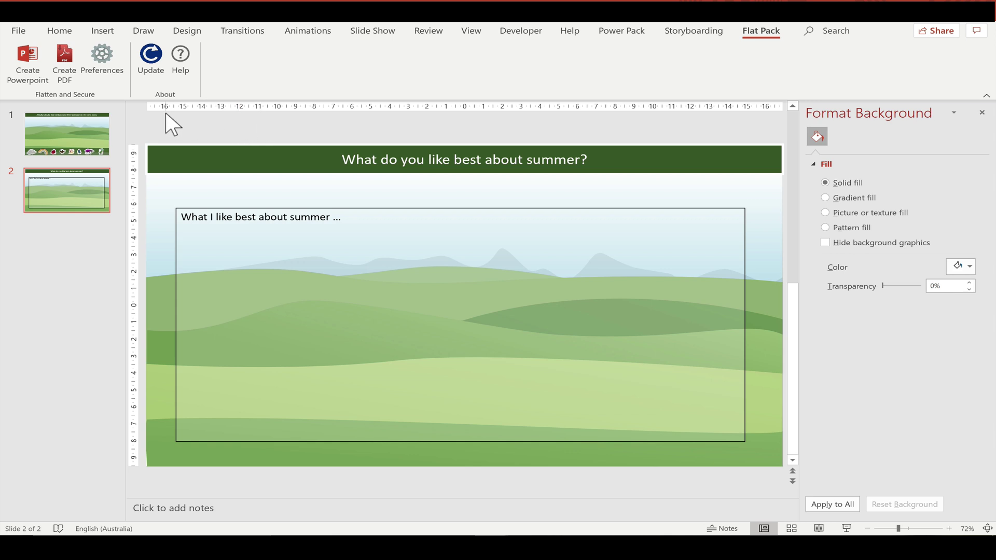
- Create a flattened PowerPoint copy named weather_flattned and open it
click(23, 66)
text(weather_flattned)
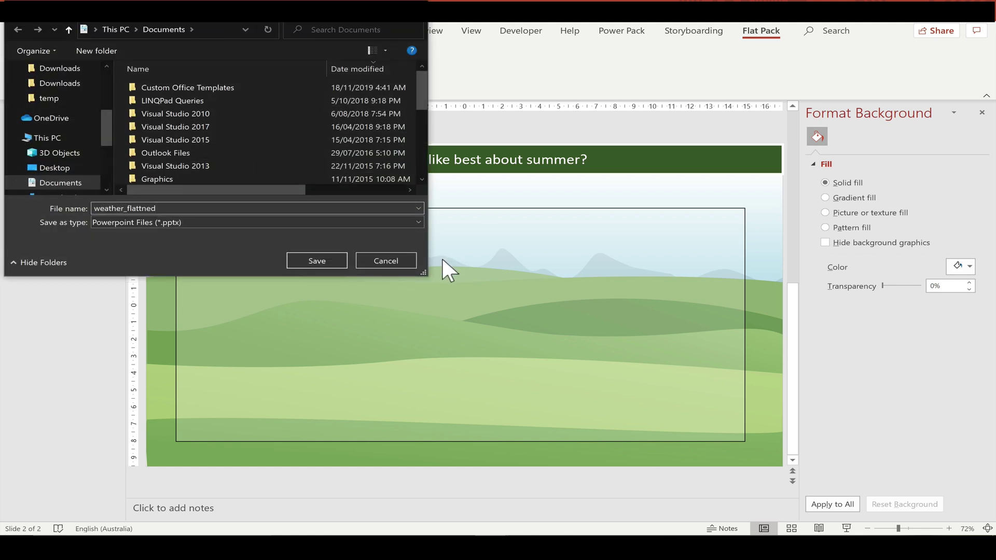
click(326, 262)
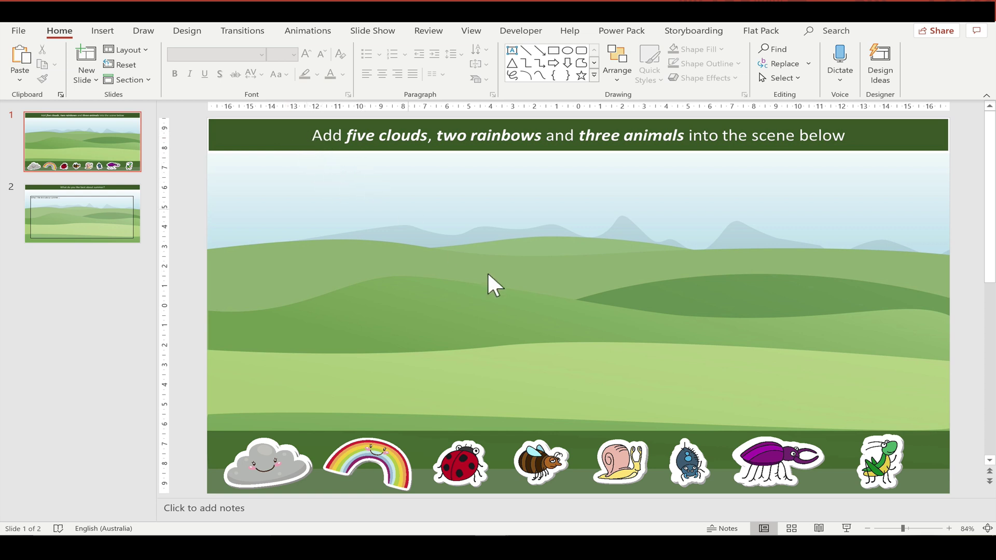
- Verify the background is locked, the slide 2 answer text is editable, and the cloud sticker moves
drag(319, 207, 528, 294)
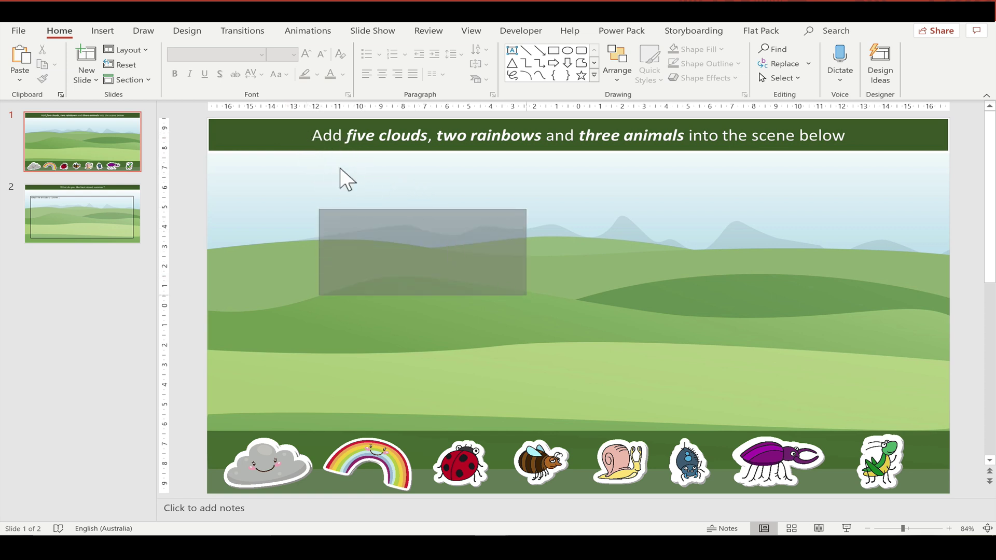
click(81, 212)
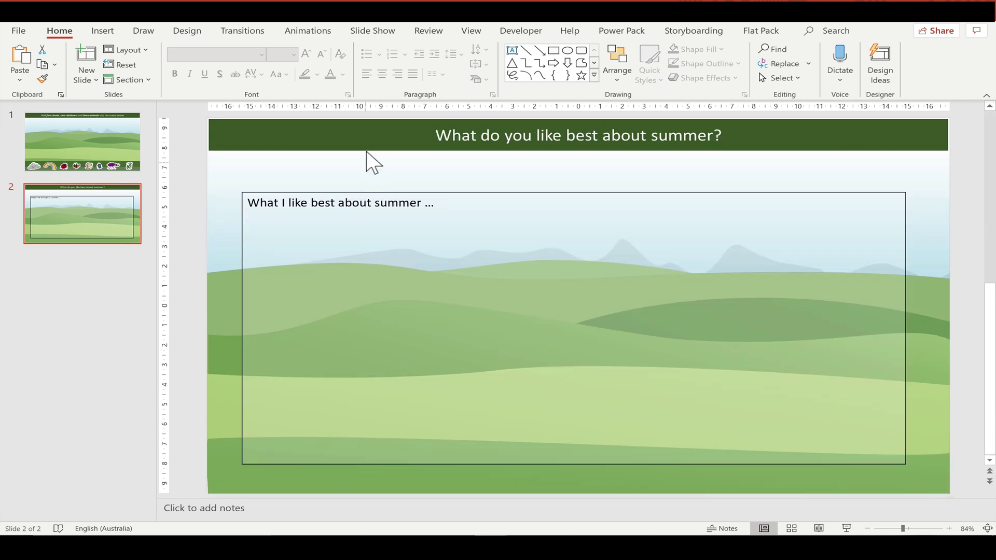
click(458, 222)
click(372, 203)
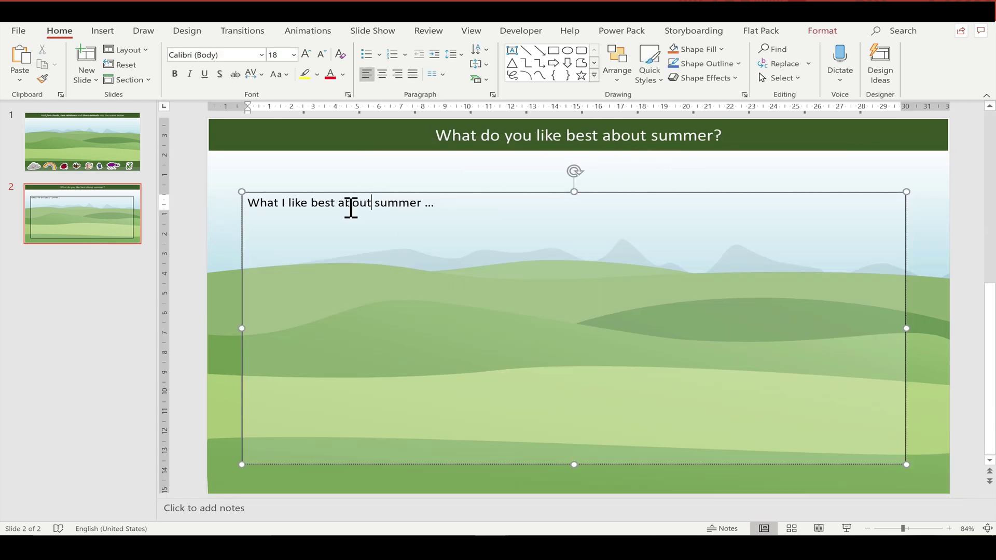
click(138, 163)
drag(280, 459, 312, 456)
click(424, 259)
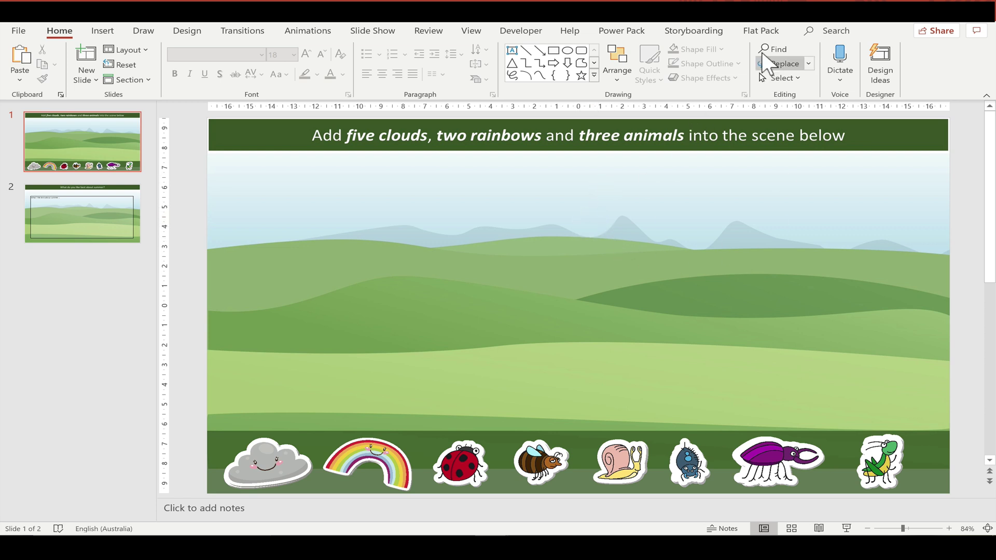
- Review the Flat Pack flatten preferences and close them without changes
click(760, 31)
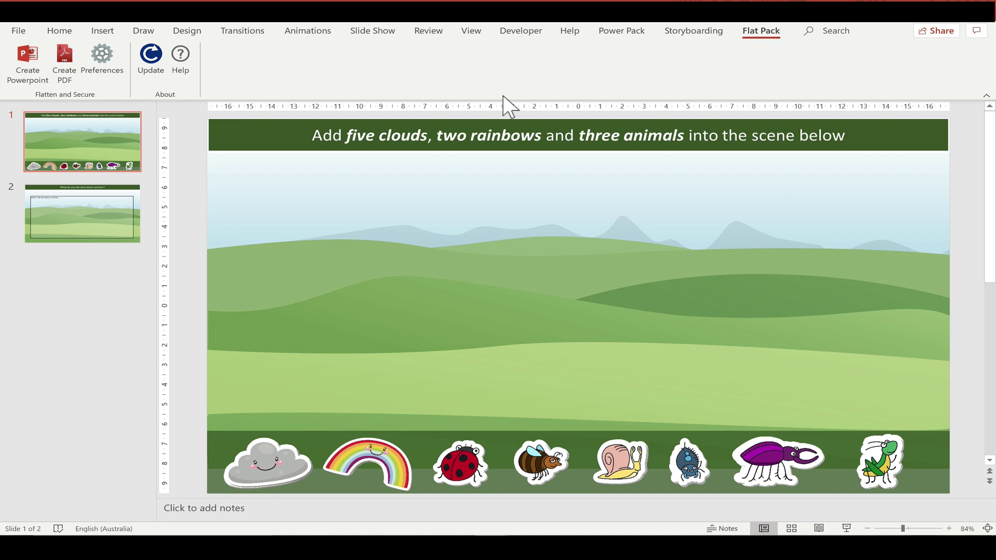
click(116, 68)
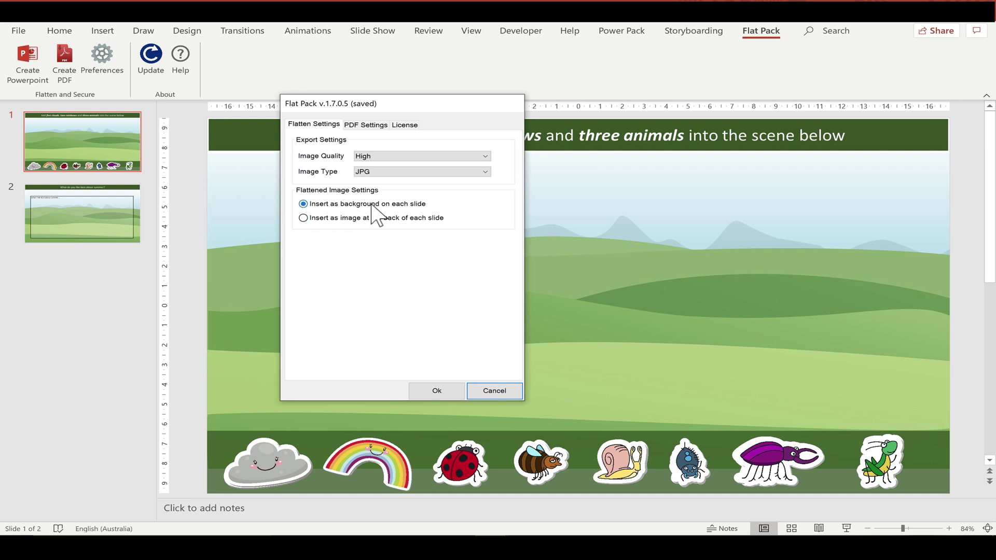
click(493, 390)
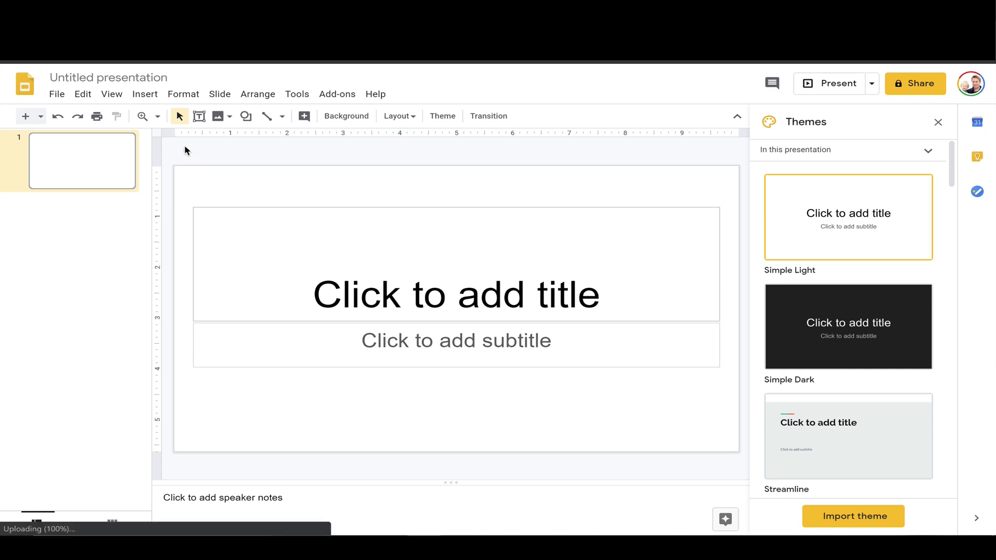
- Upload weather_flattned.pptx from the computer via File > Import slides
click(57, 95)
mouse_move(82, 95)
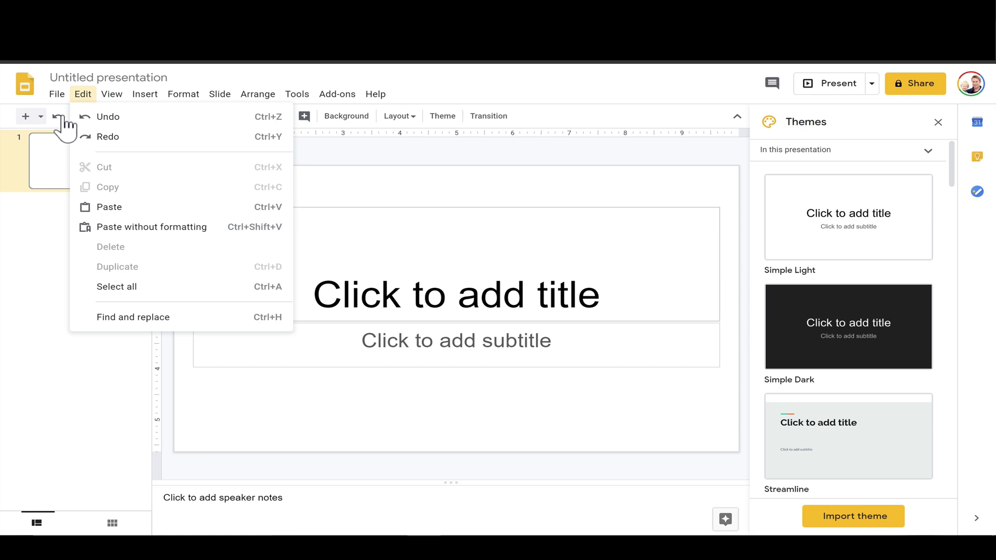
click(107, 191)
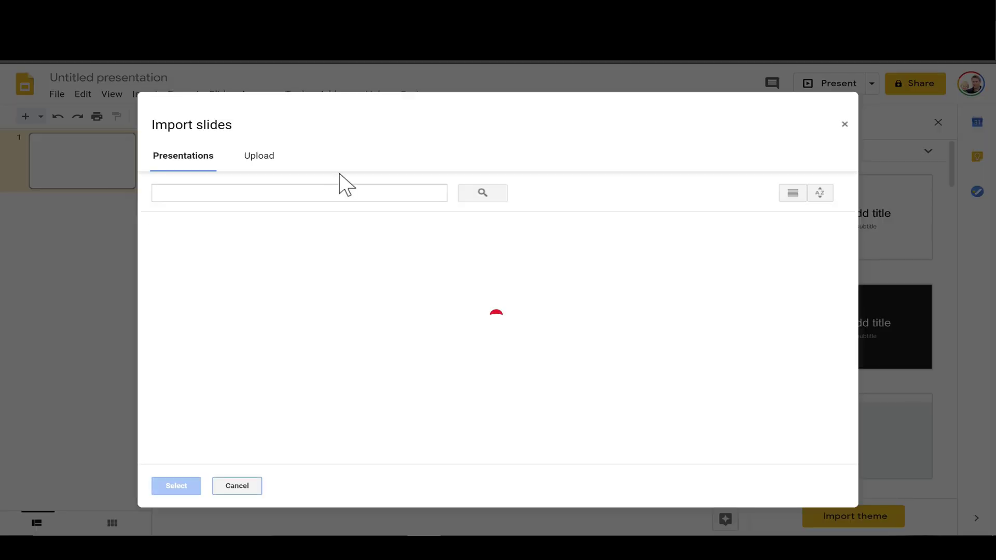
click(269, 160)
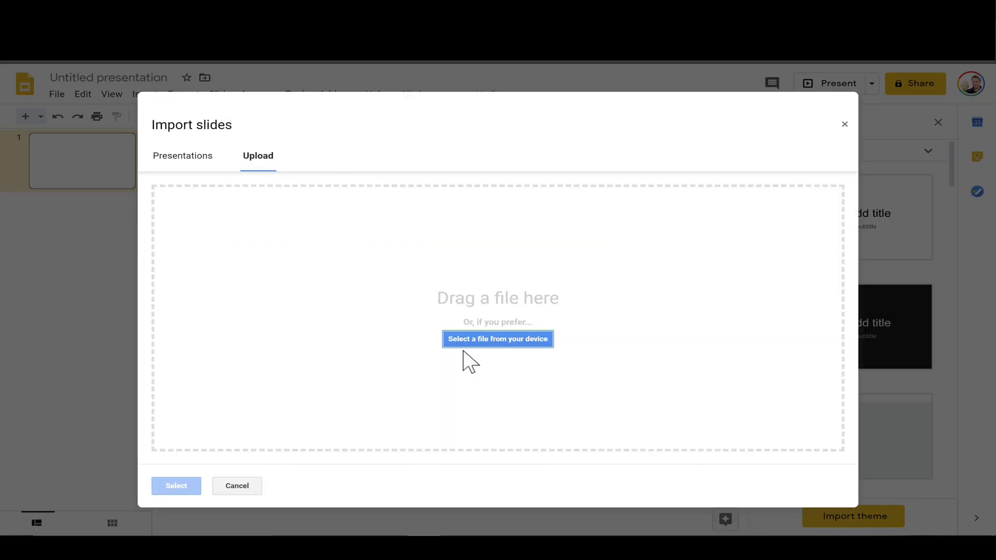
click(492, 342)
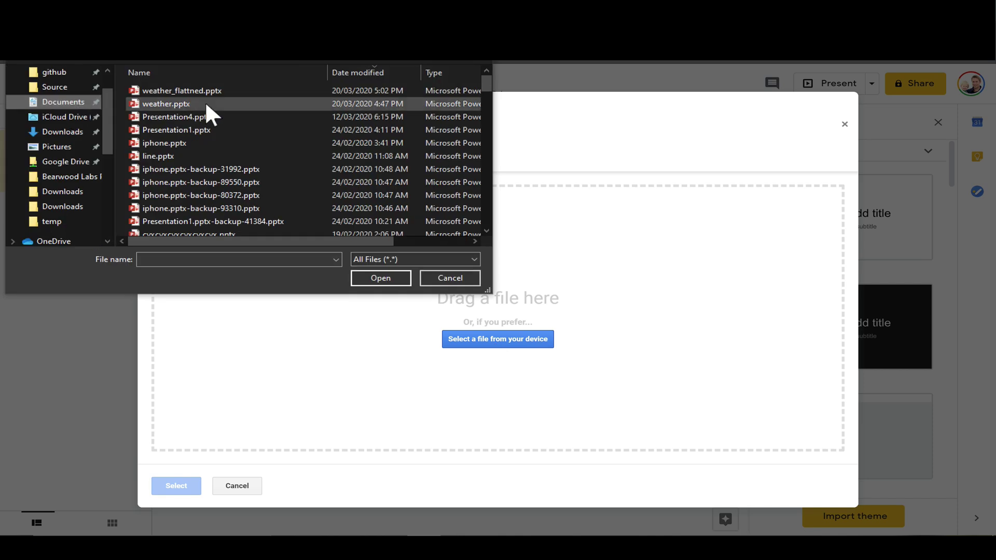
click(203, 90)
click(397, 273)
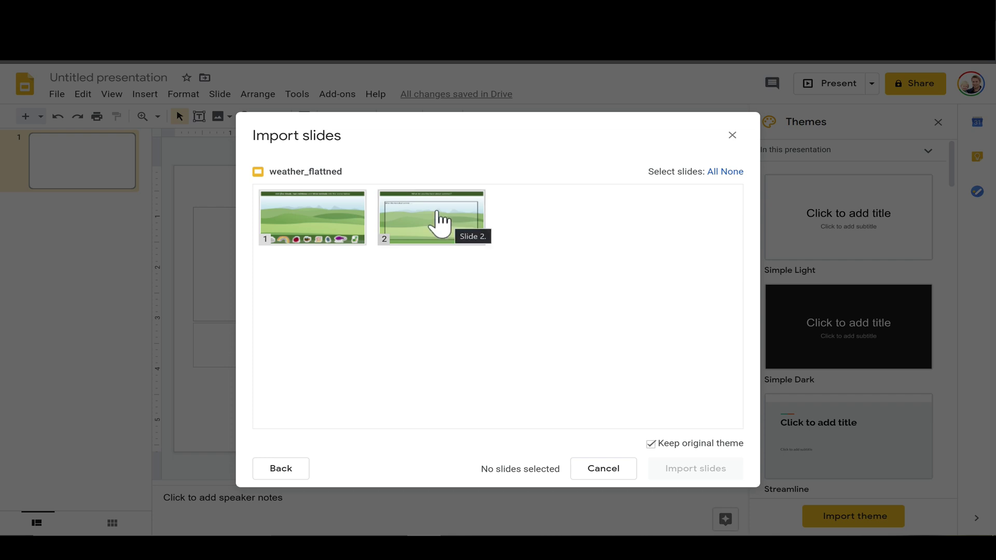
- Select both slides of weather_flattned and import them
click(313, 218)
click(393, 221)
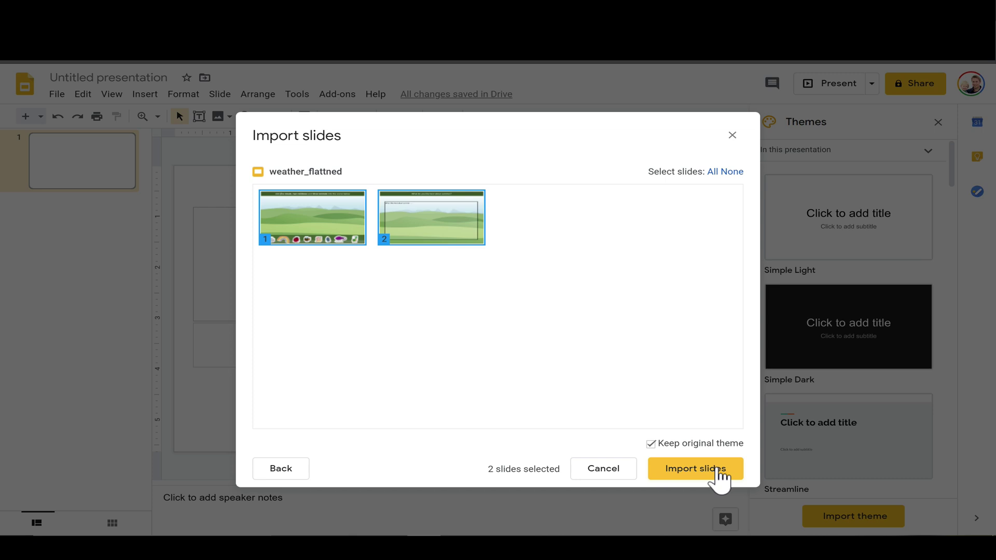
click(714, 470)
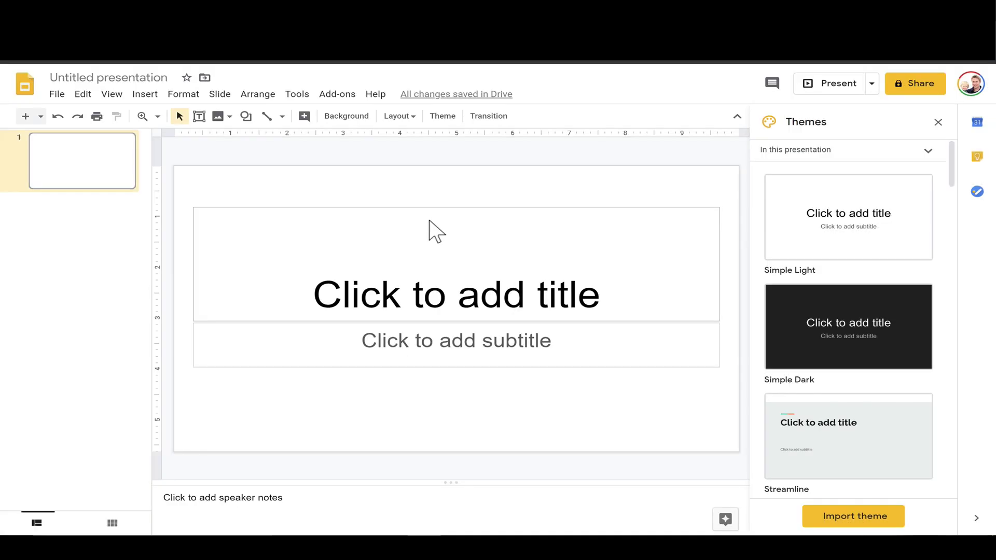
- Delete the blank first slide, then test-drag the cloud and rainbow stickers and undo both moves
right_click(111, 172)
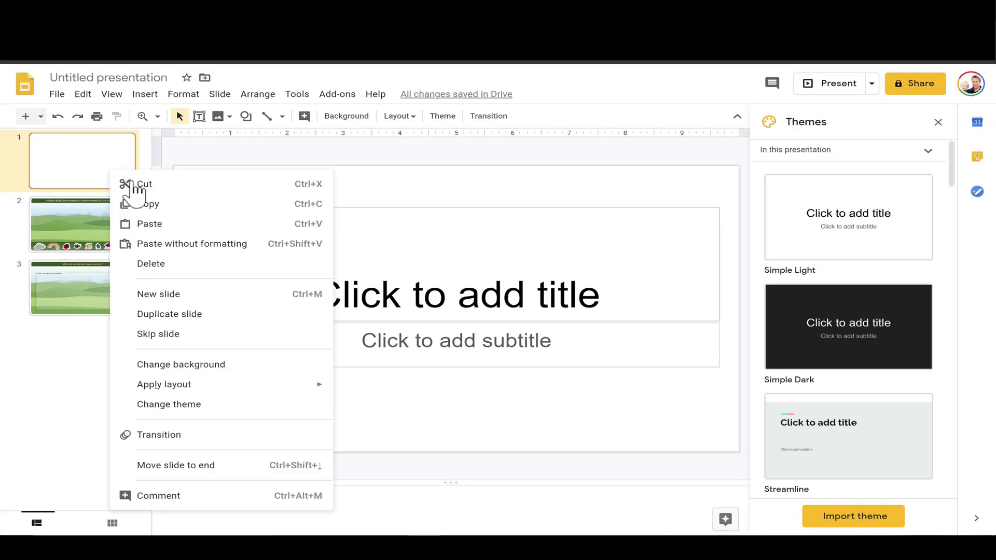
click(191, 263)
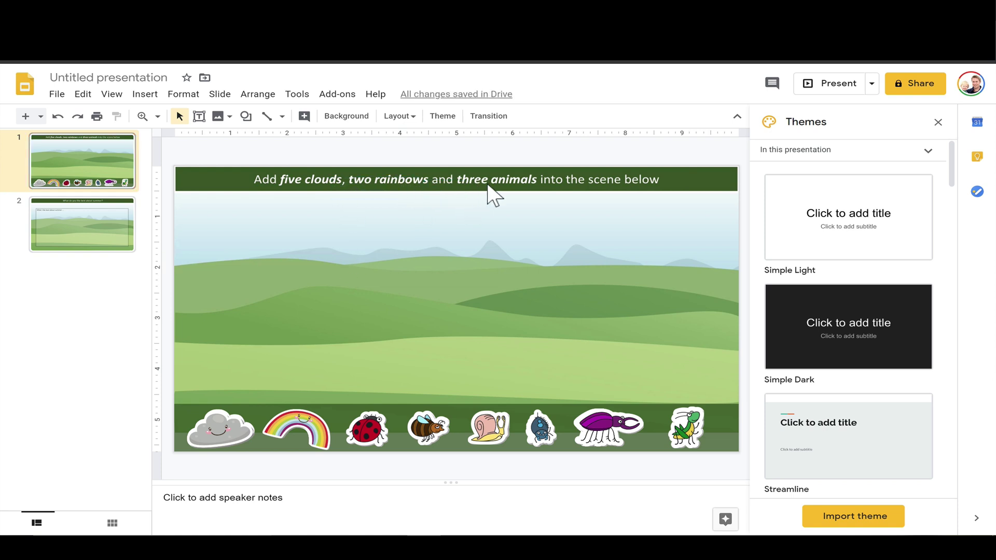
drag(234, 436, 281, 299)
drag(301, 426, 399, 301)
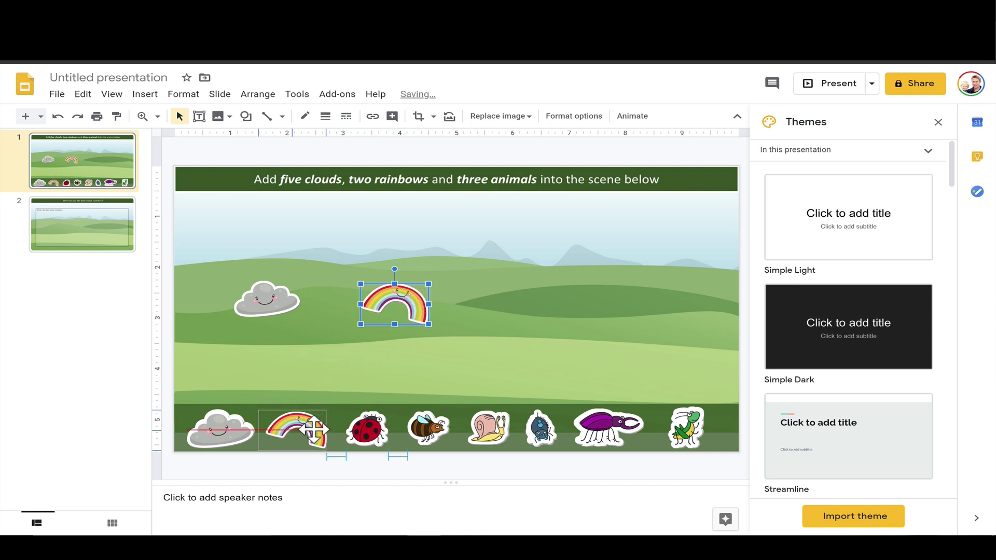
key(ctrl+z)
click(281, 310)
key(ctrl+z)
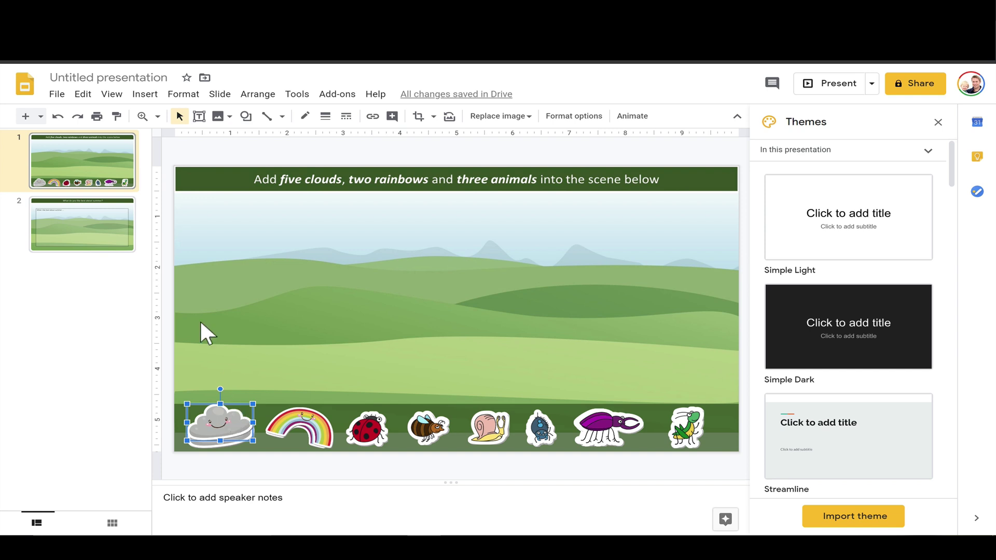
- Overwrite slide 2's answer text with 'sdfsdf', then return to the sticker scene slide
click(127, 233)
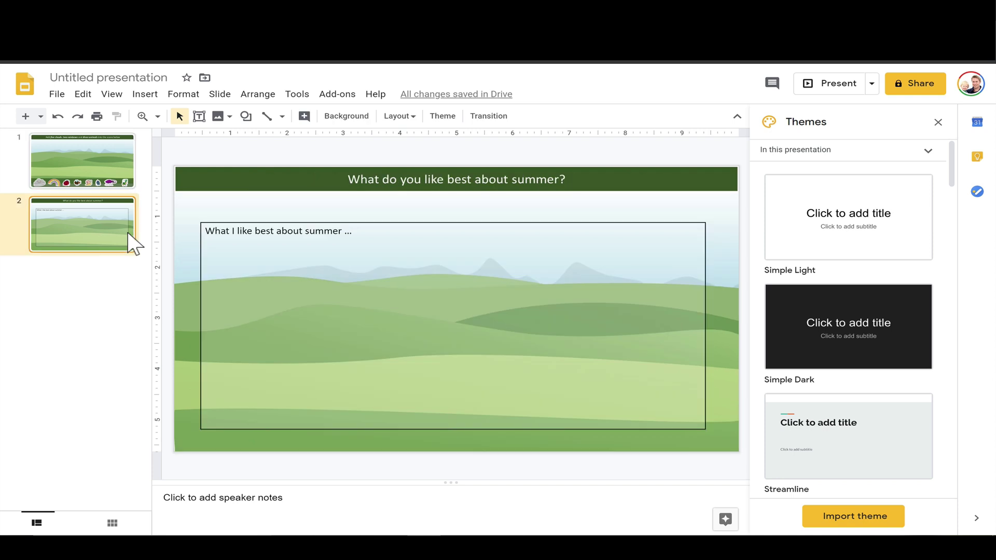
click(325, 231)
drag(352, 231, 218, 233)
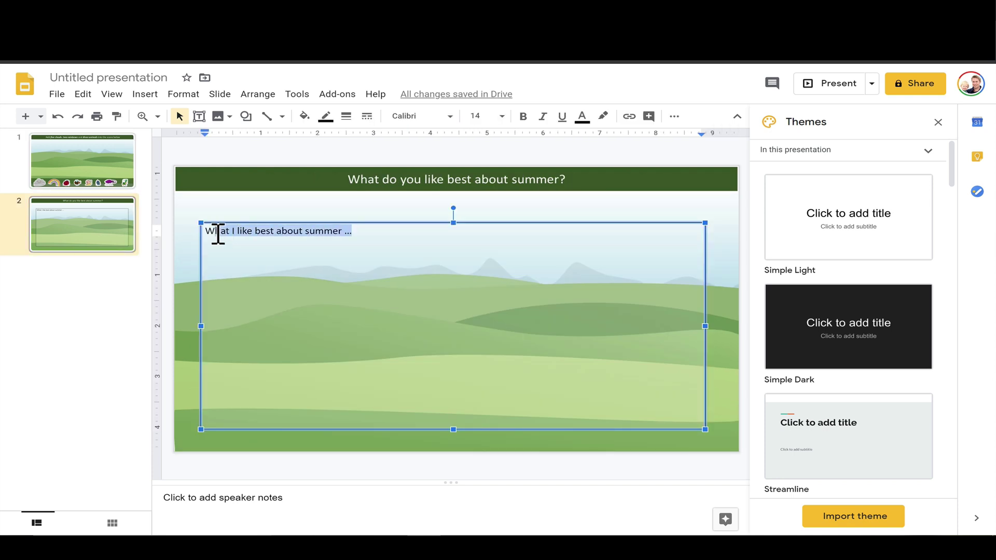
text(sdfsdf)
click(435, 186)
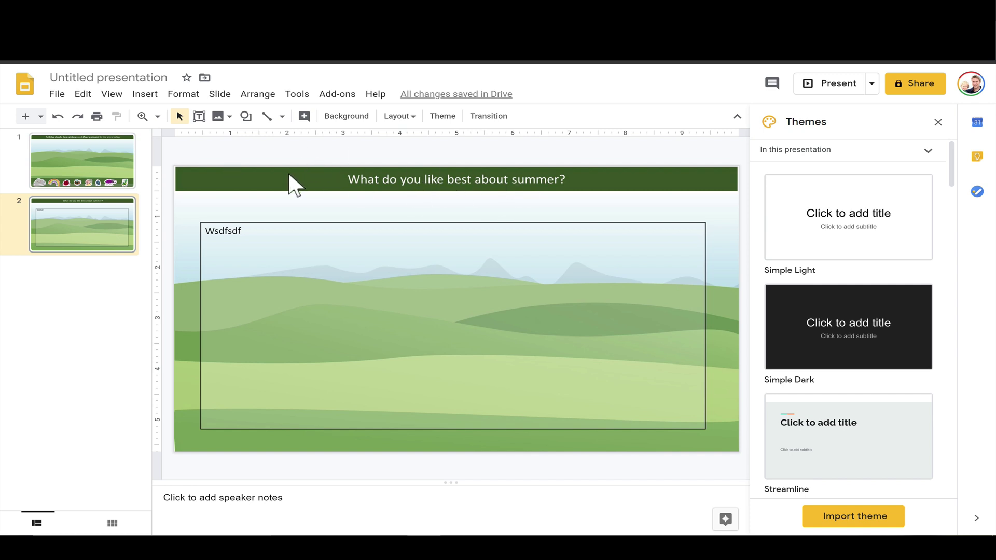
click(127, 180)
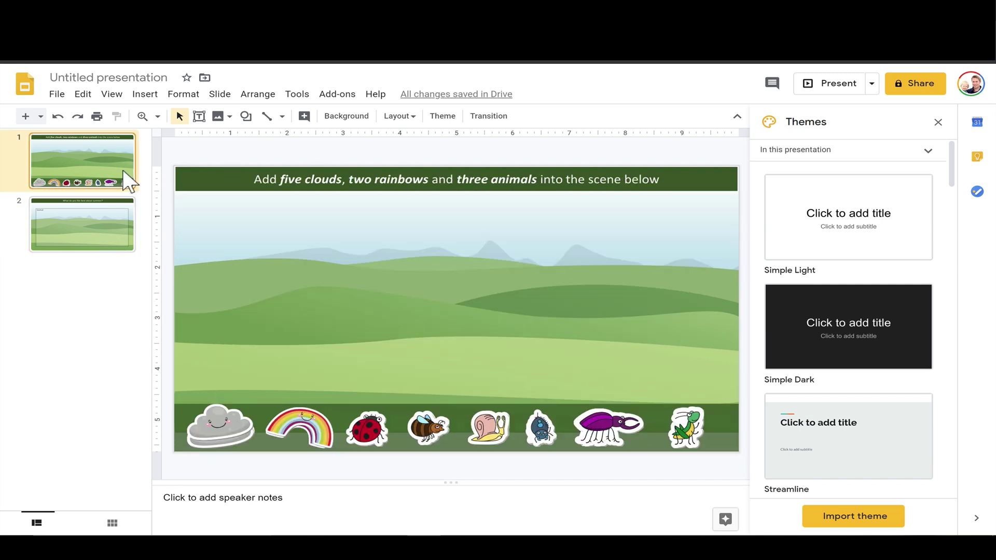